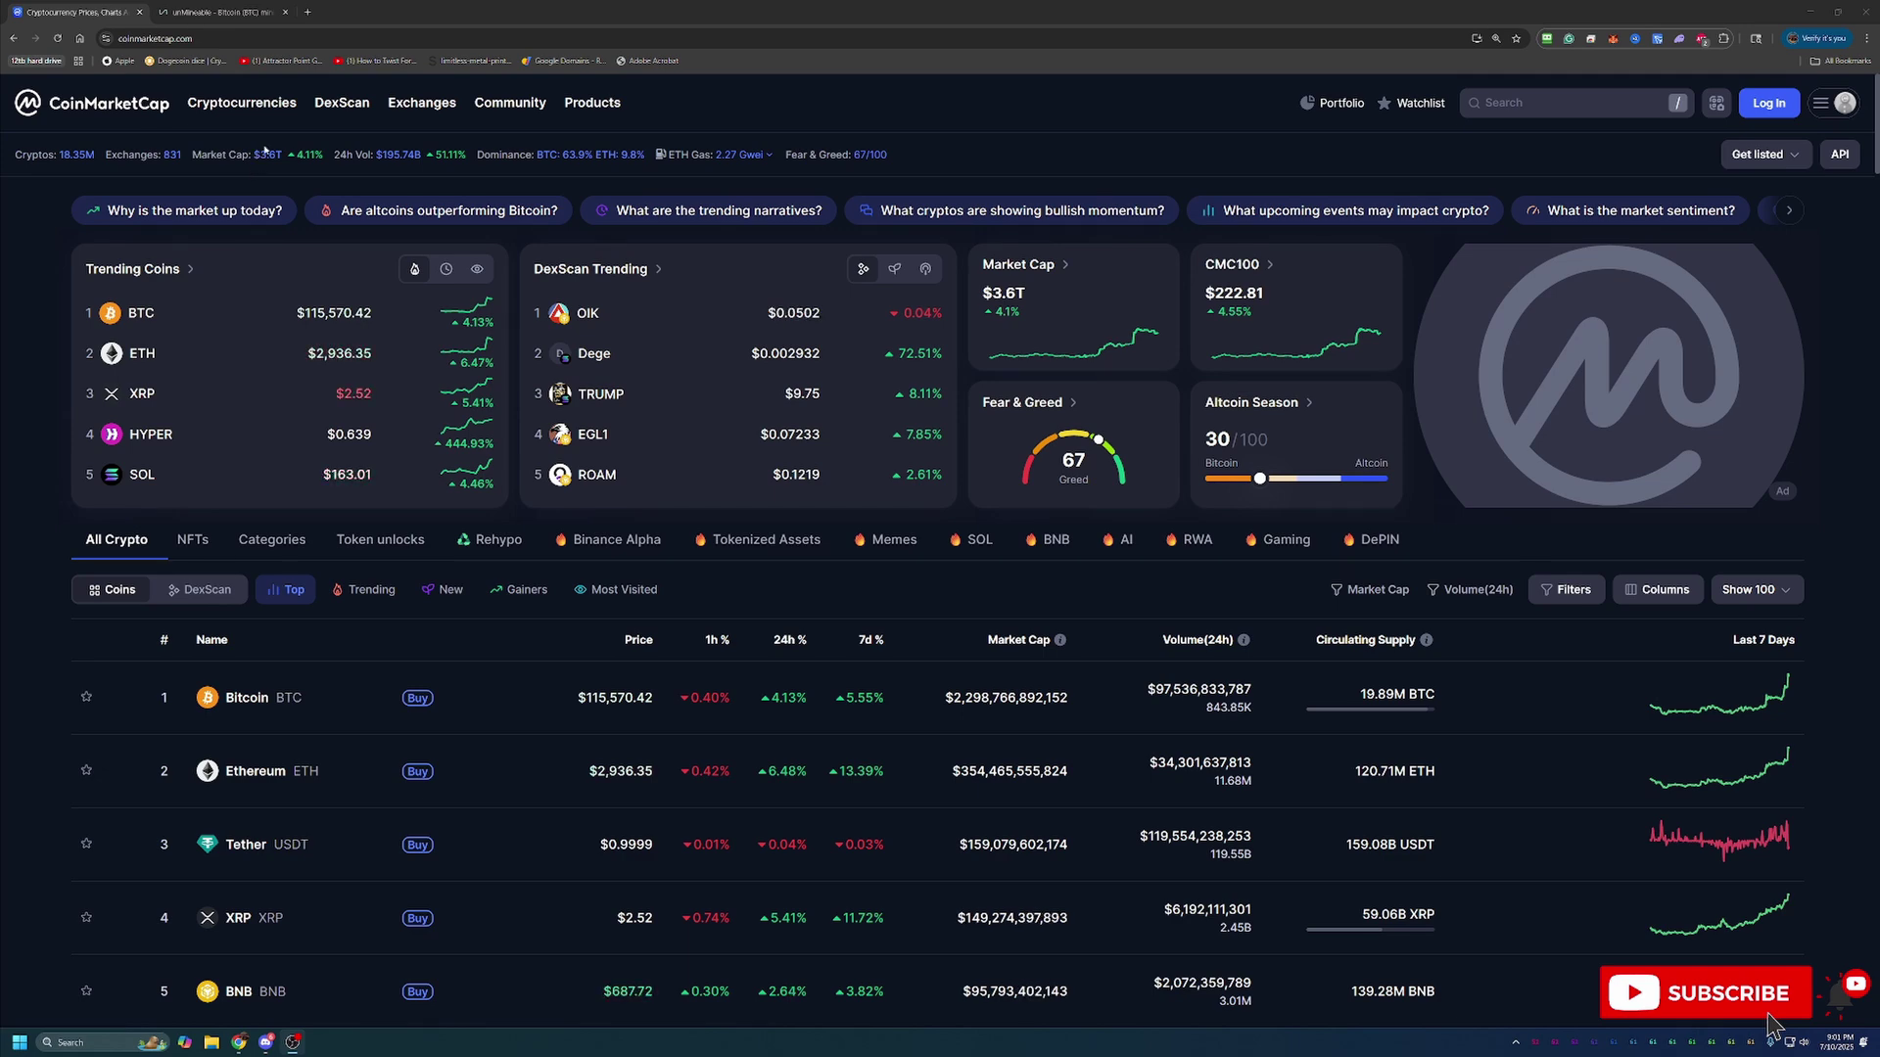
Open Bitcoin's CoinMarketCap page to view its $115,568.07 price and price chart
scroll(685, 695, "down", 1)
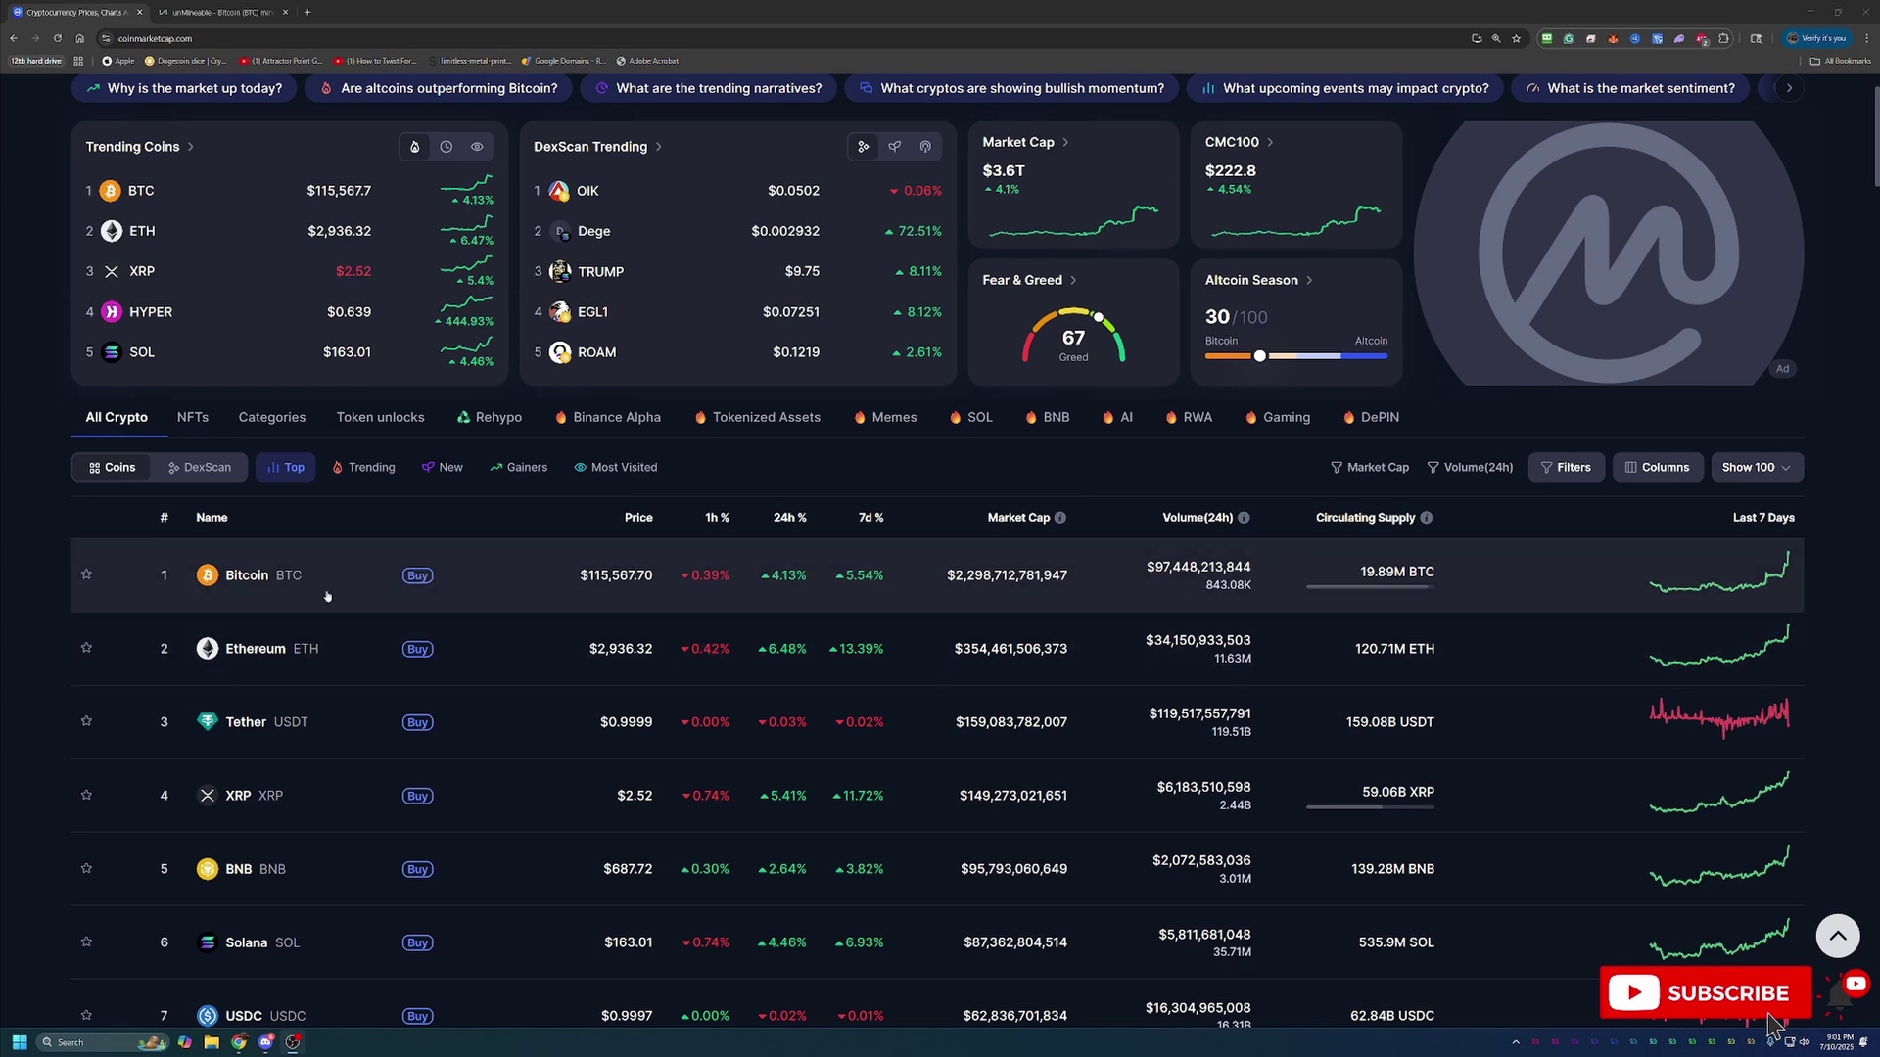
left_click(252, 575)
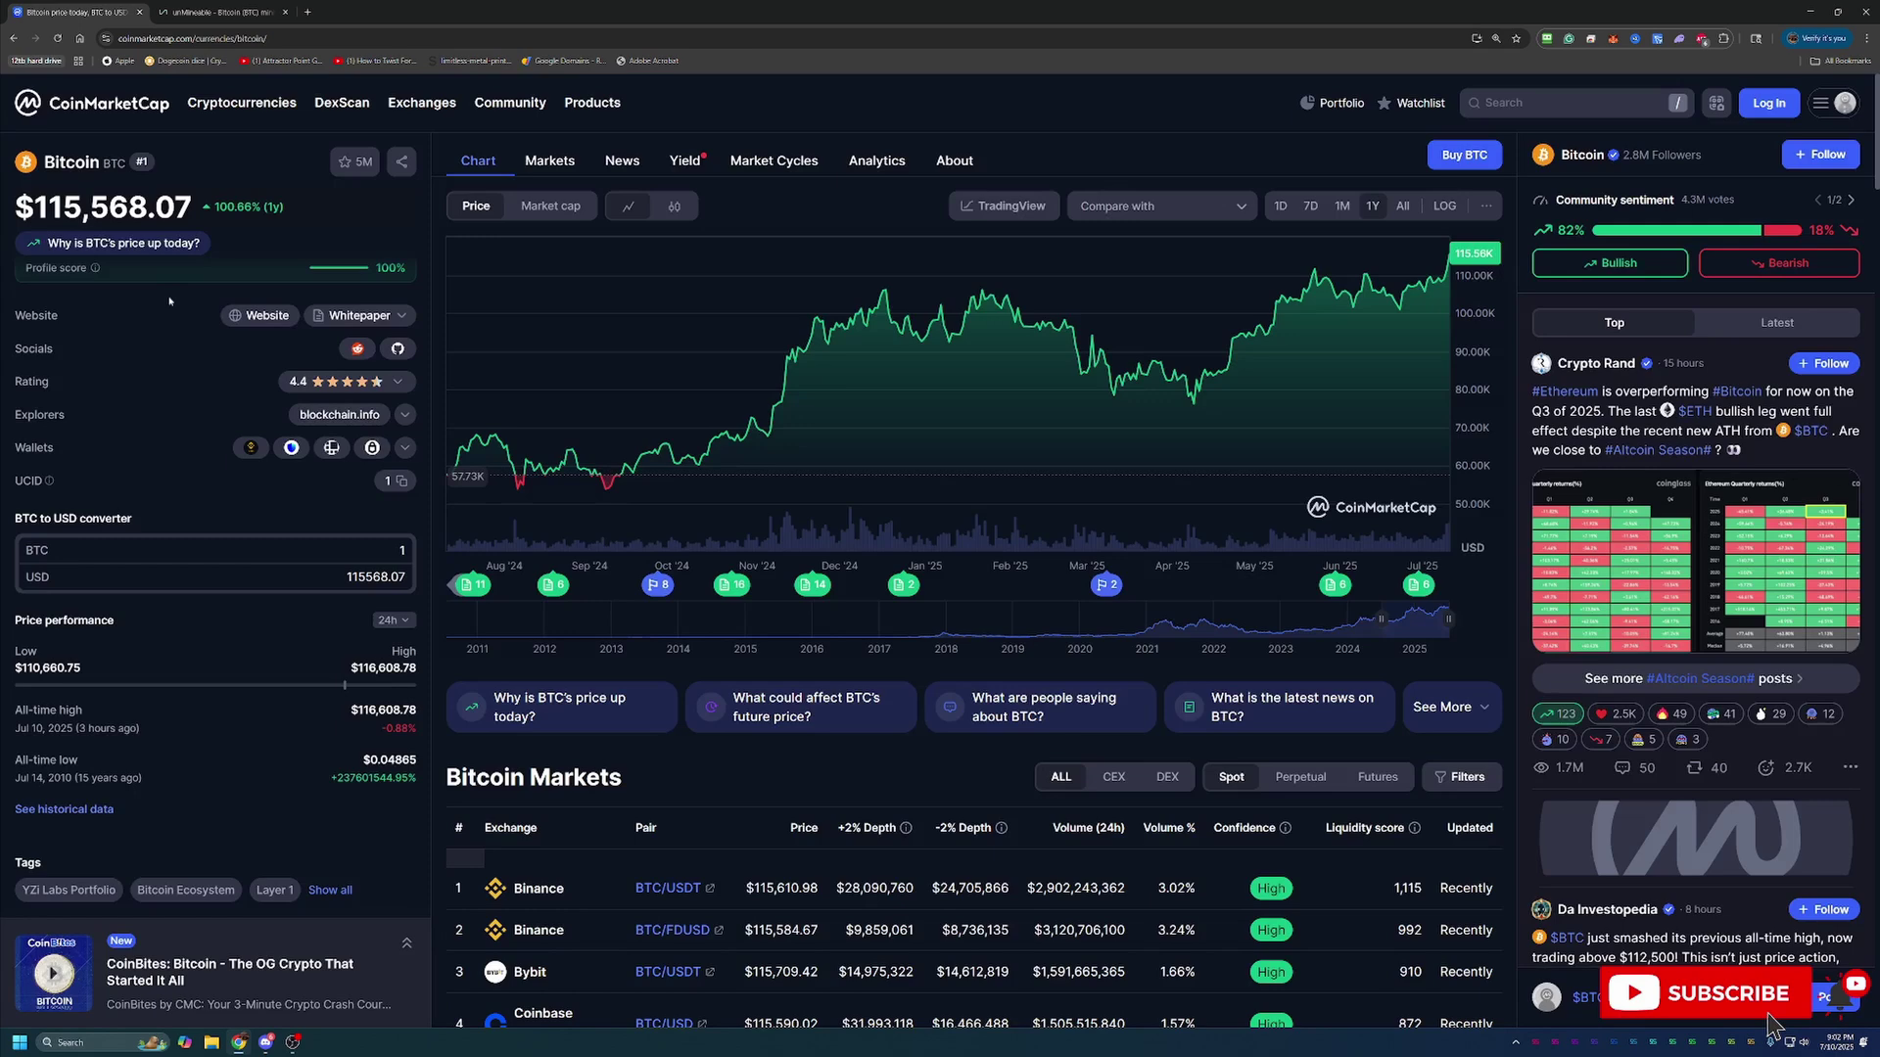
left_click(189, 8)
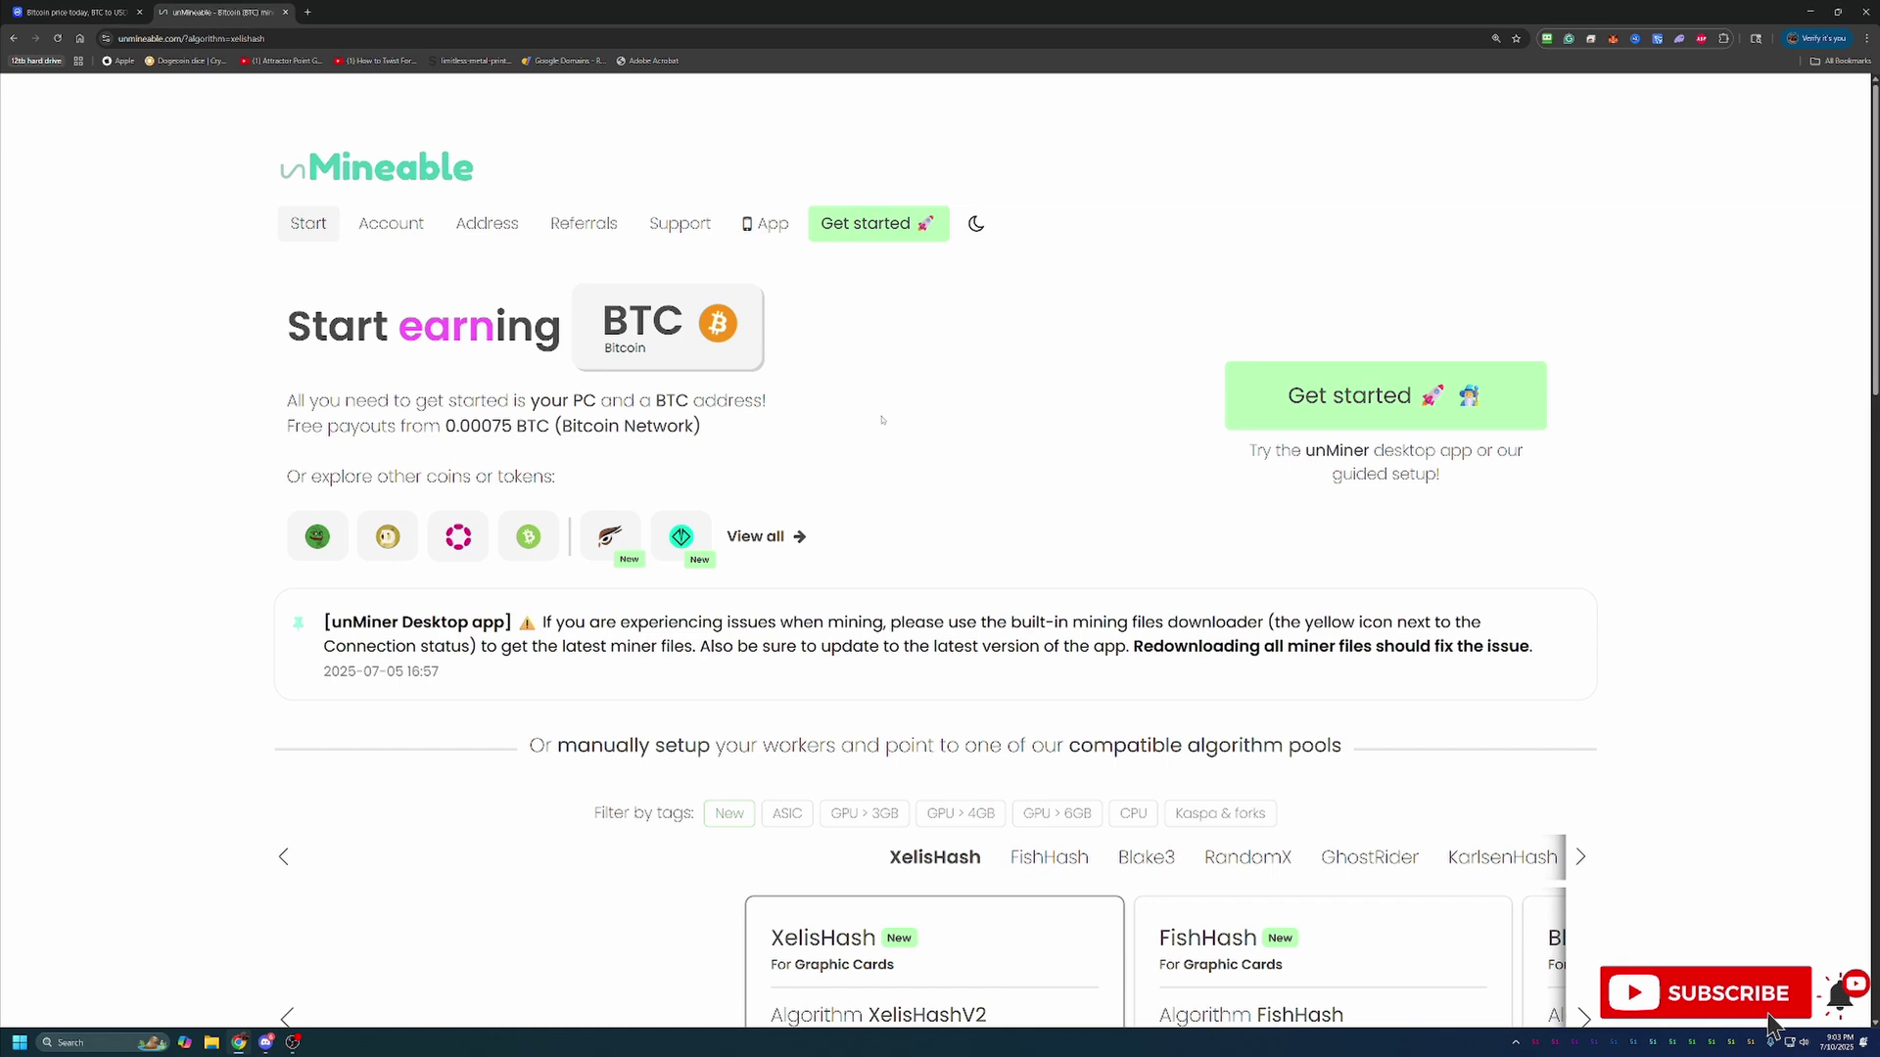
Scroll down the unMineable page to the 'Get started with our Guided Setup' option
scroll(881, 419, "down", 1)
scroll(1000, 555, "down", 3)
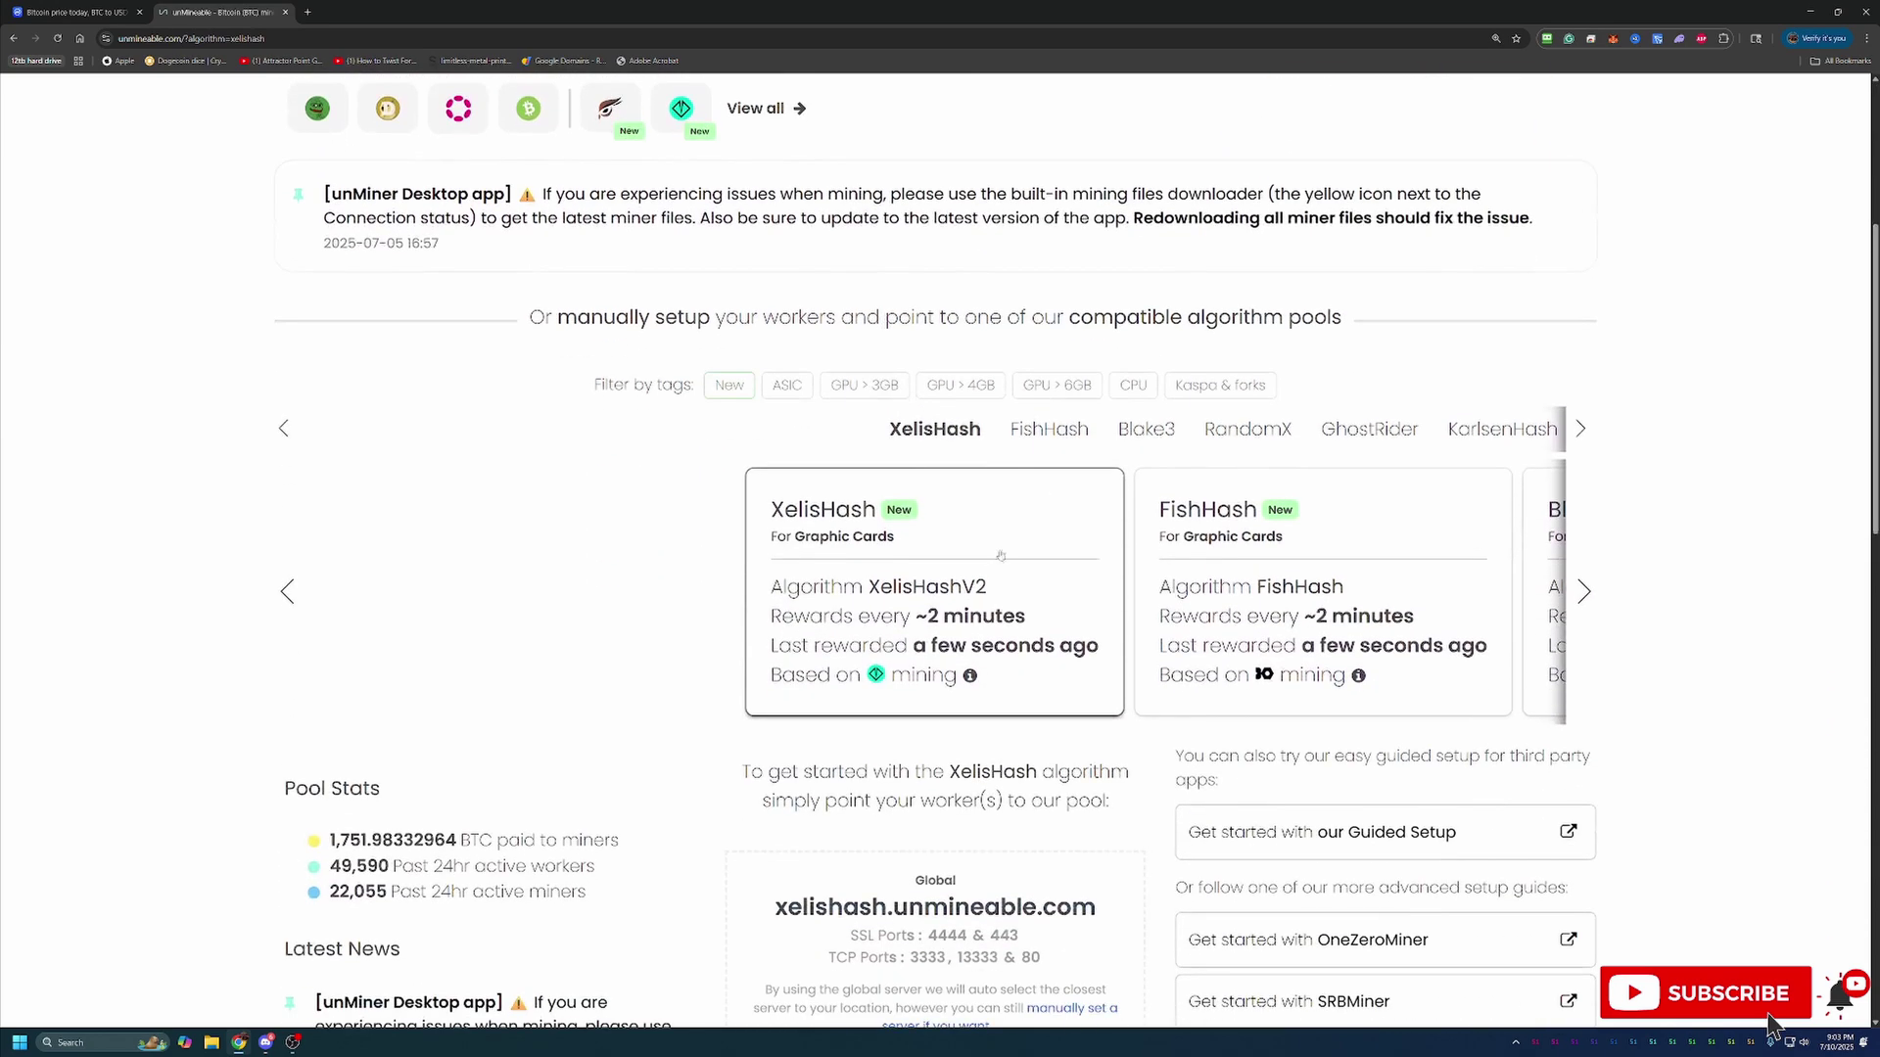
scroll(1432, 532, "down", 1)
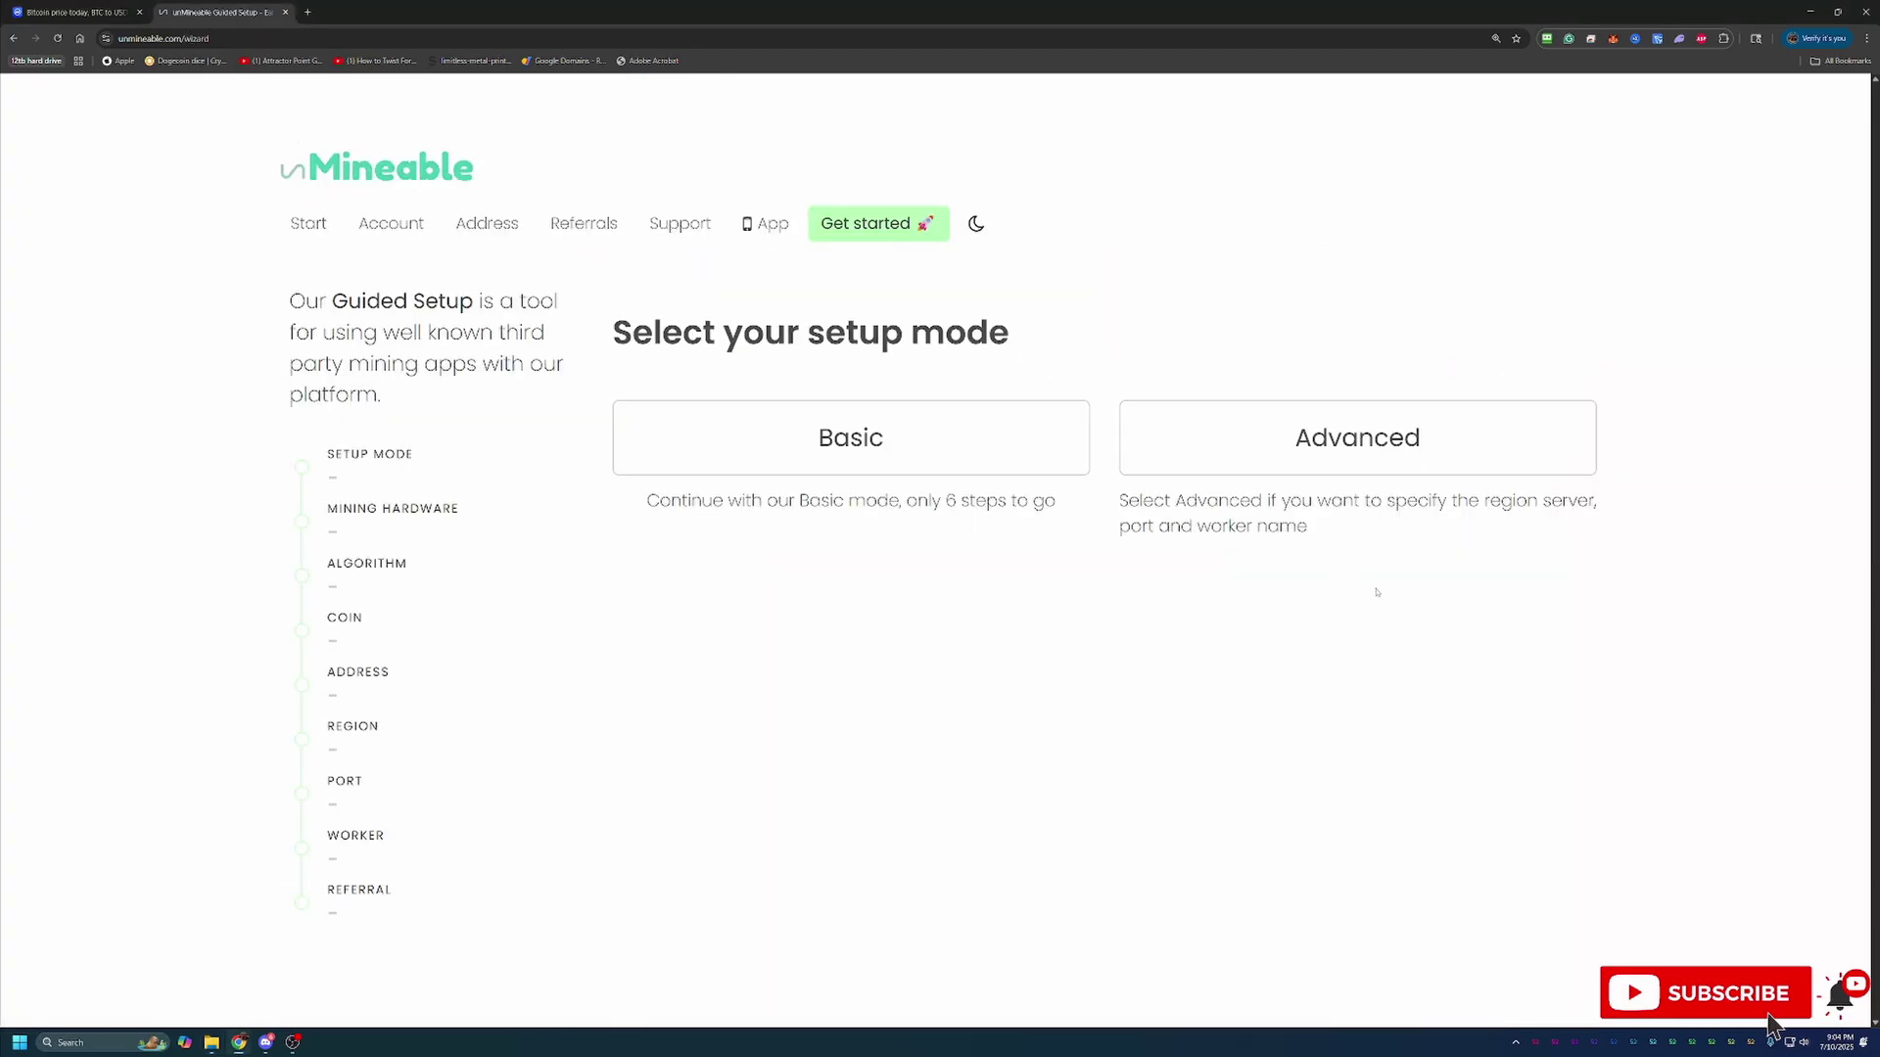
Choose Basic setup mode and Graphics Card (GPU) as the mining hardware
left_click(913, 439)
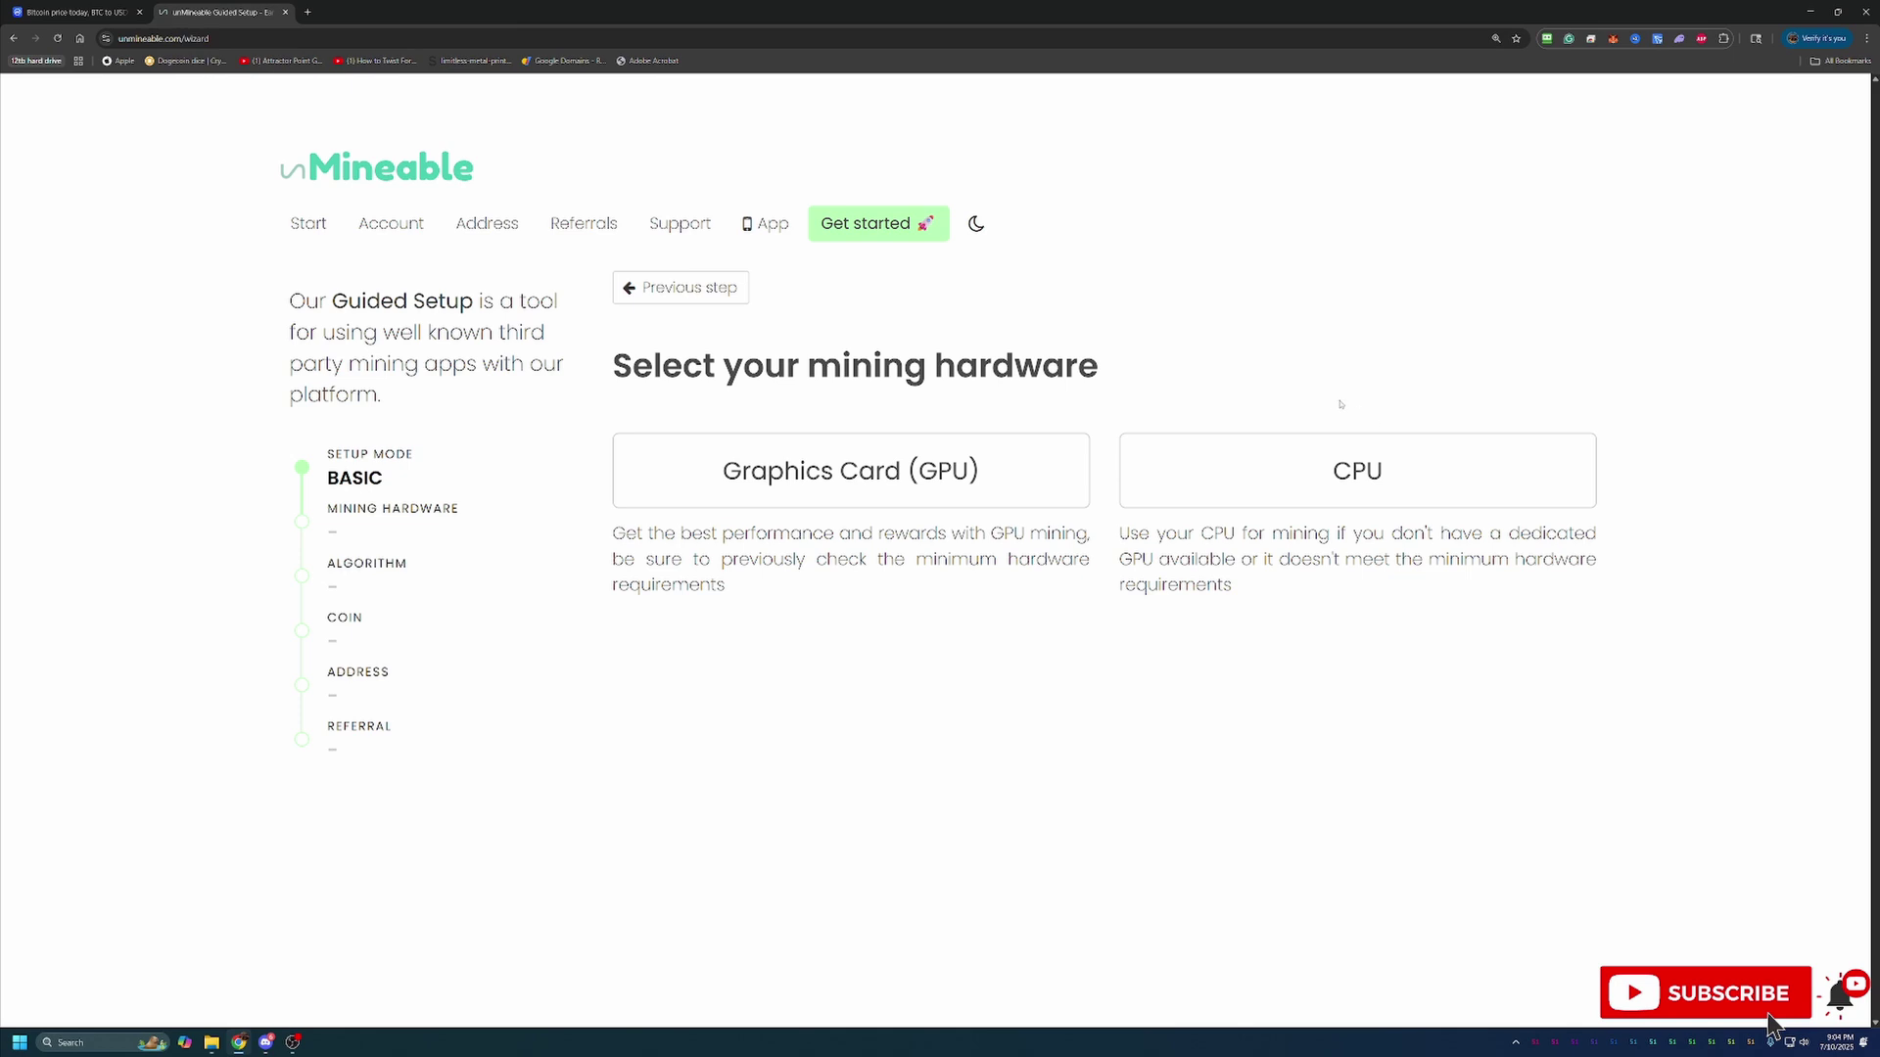
left_click(1036, 452)
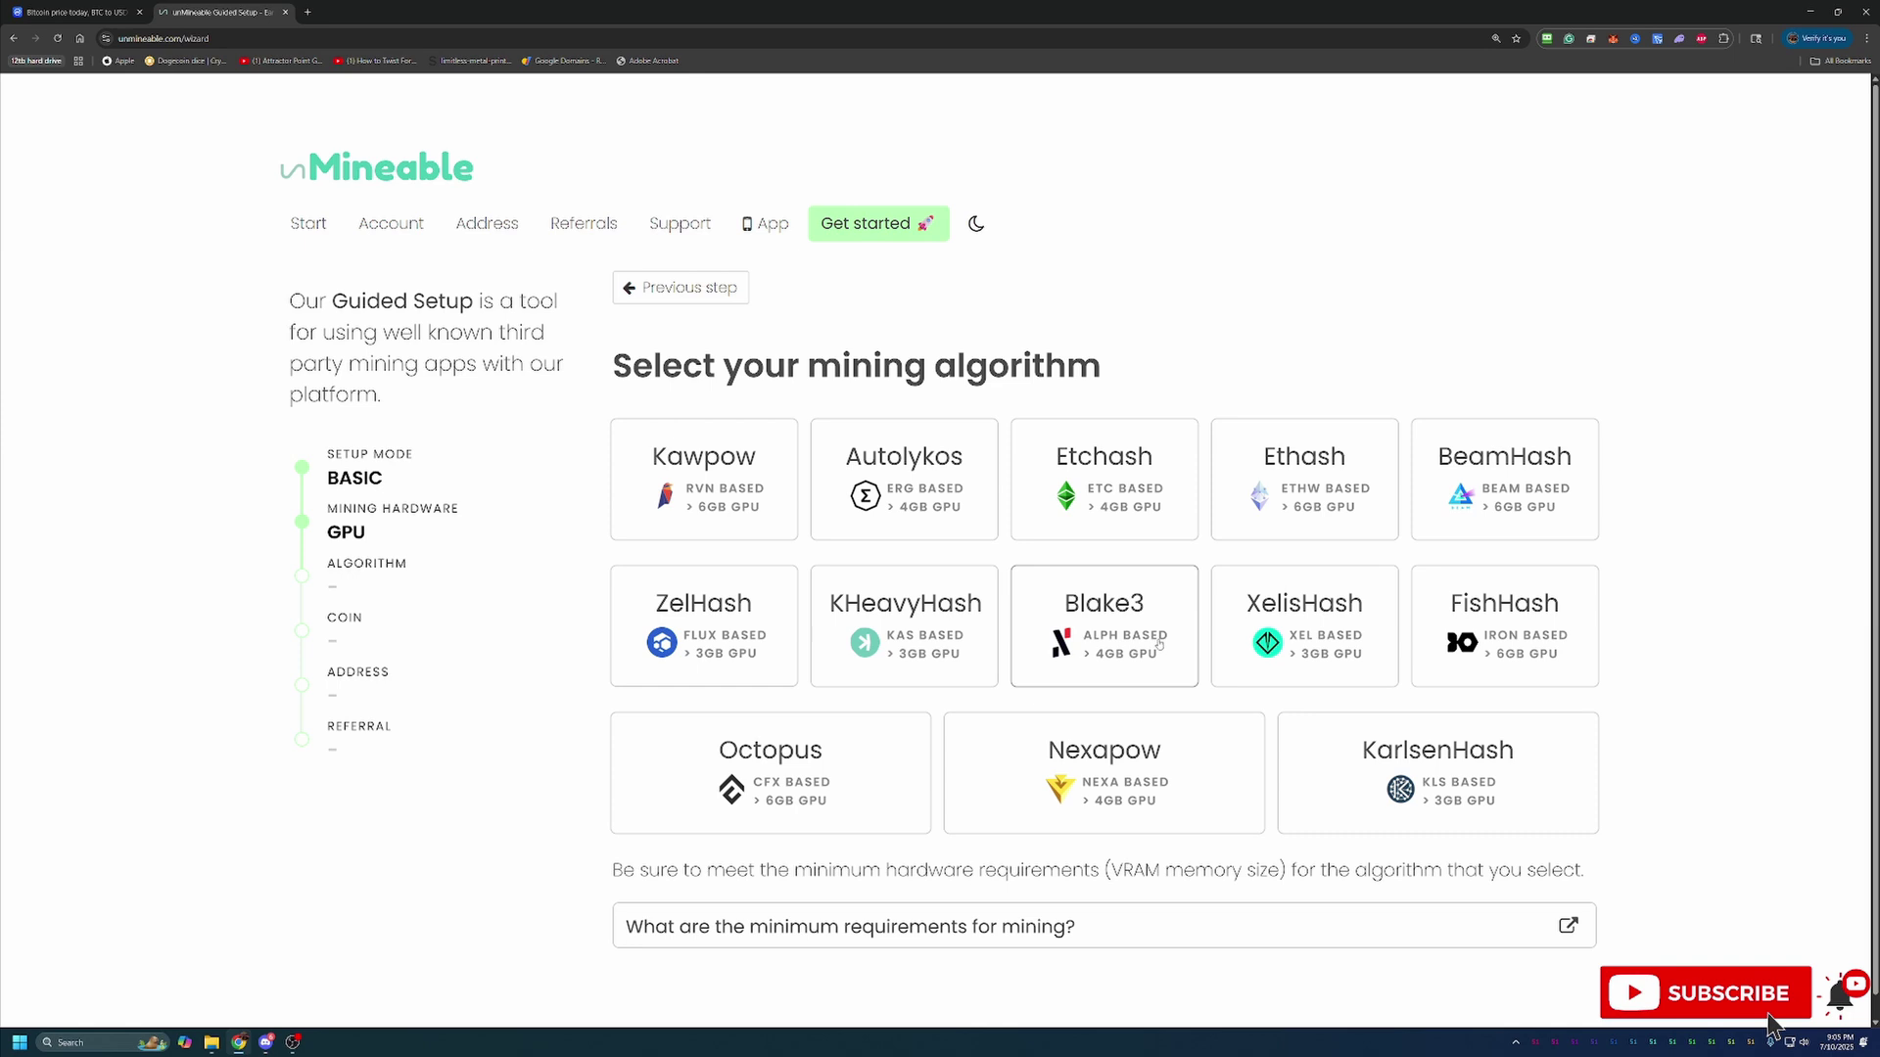
Pick the Kawpow algorithm and Bitcoin (BTC), then paste the BTC wallet address
left_click(750, 517)
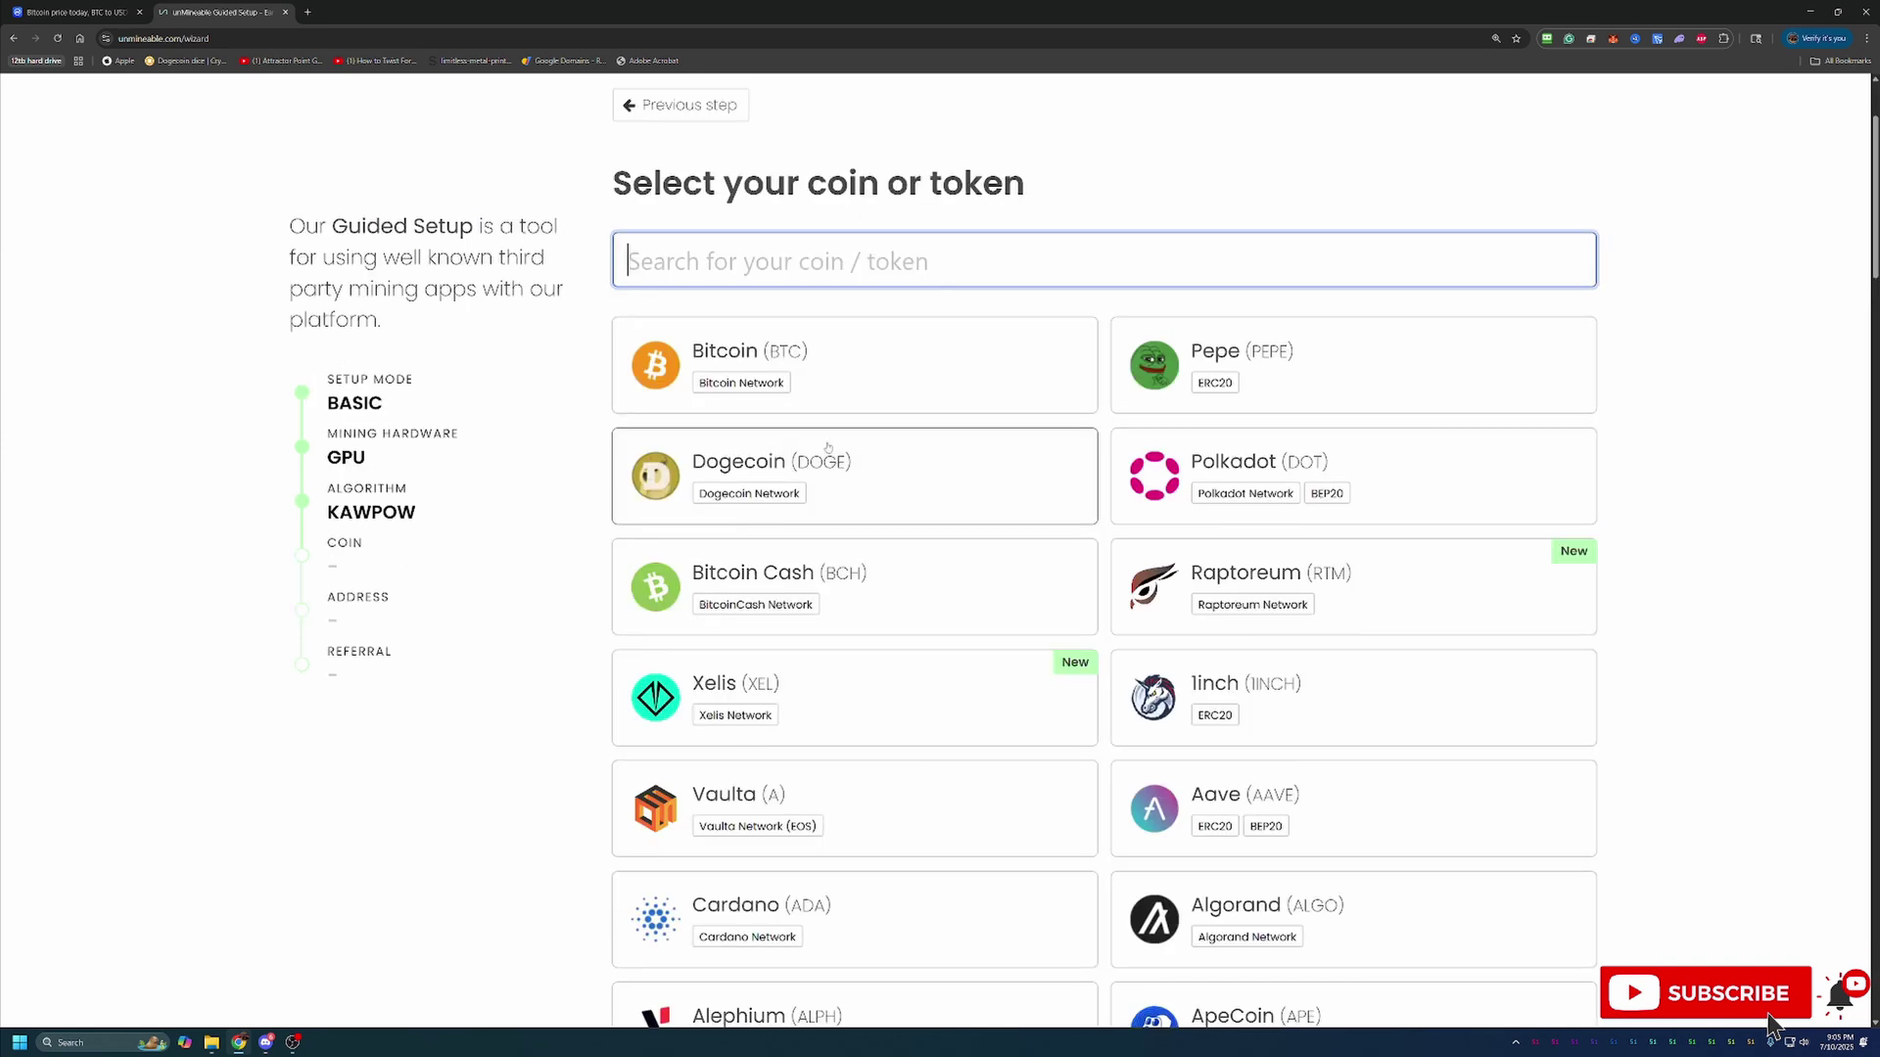
left_click(846, 388)
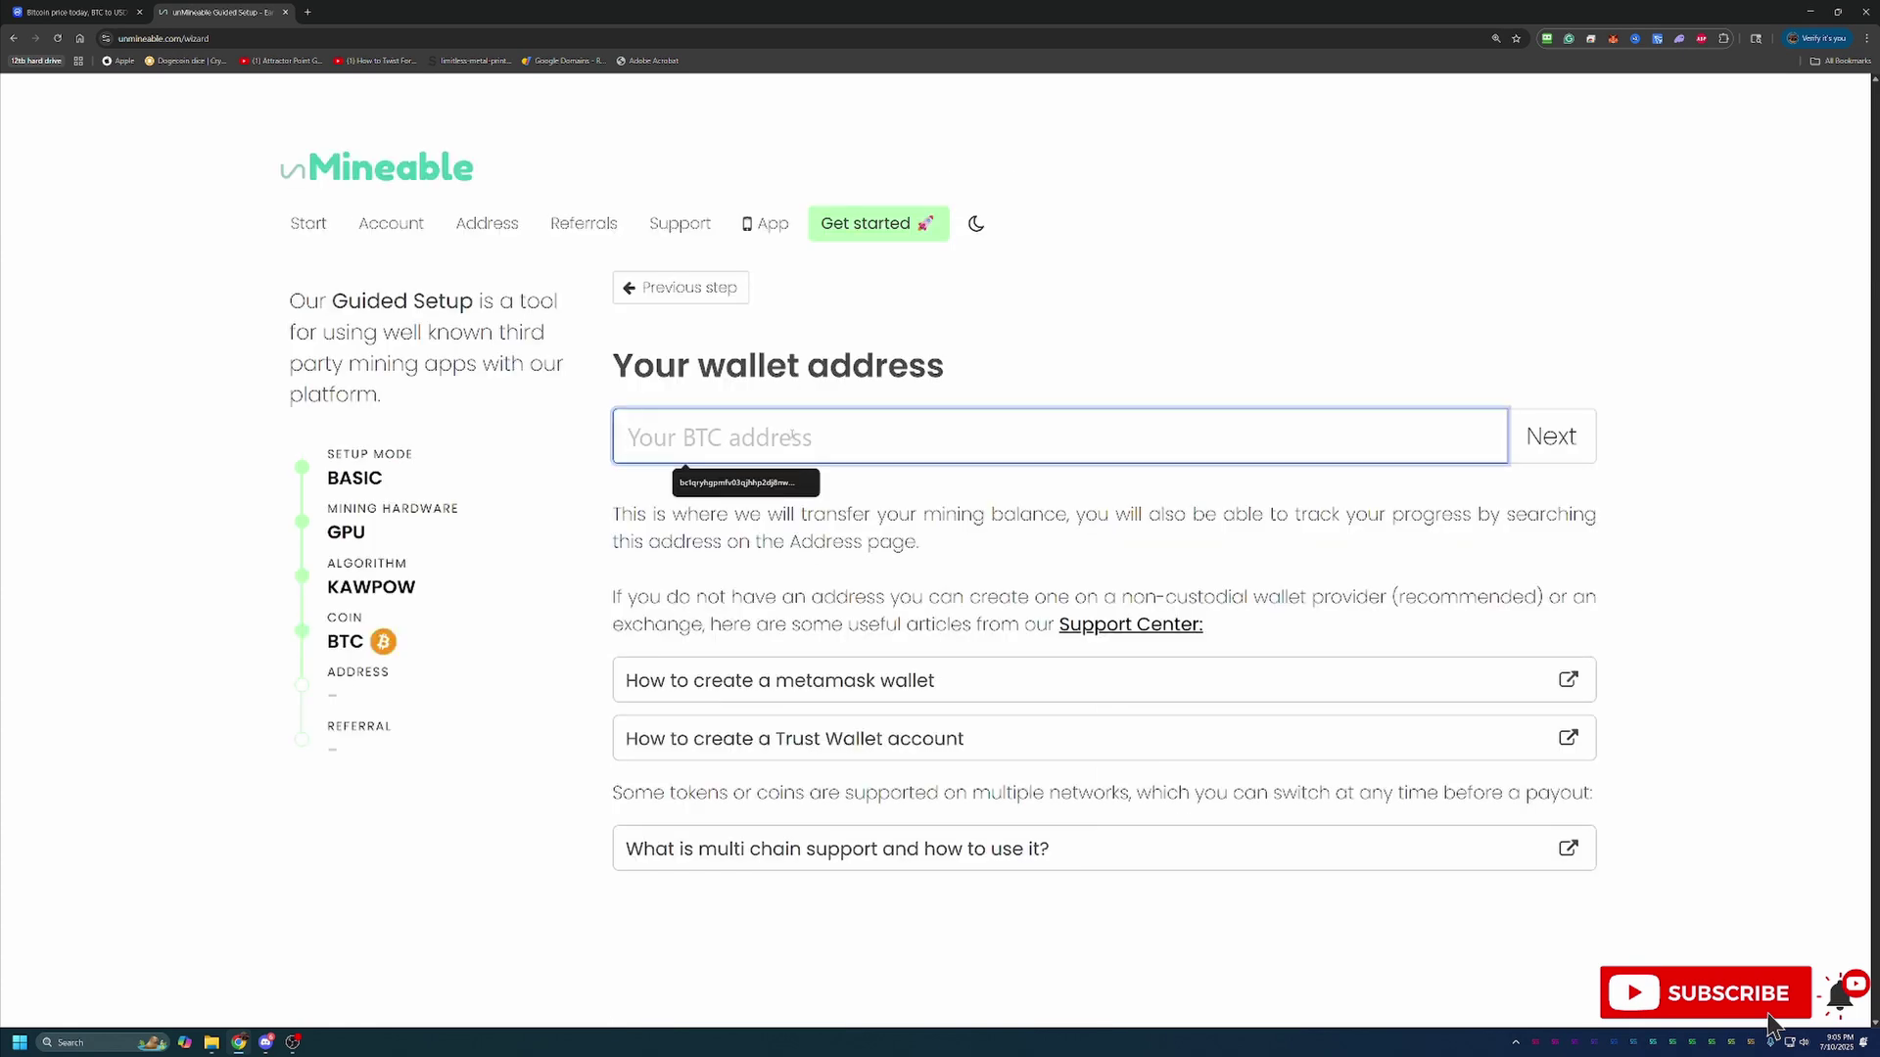
type("bc1qryhgpmfv03qjhhp2dj8nw8g4ewg08jzmgy3cyx")
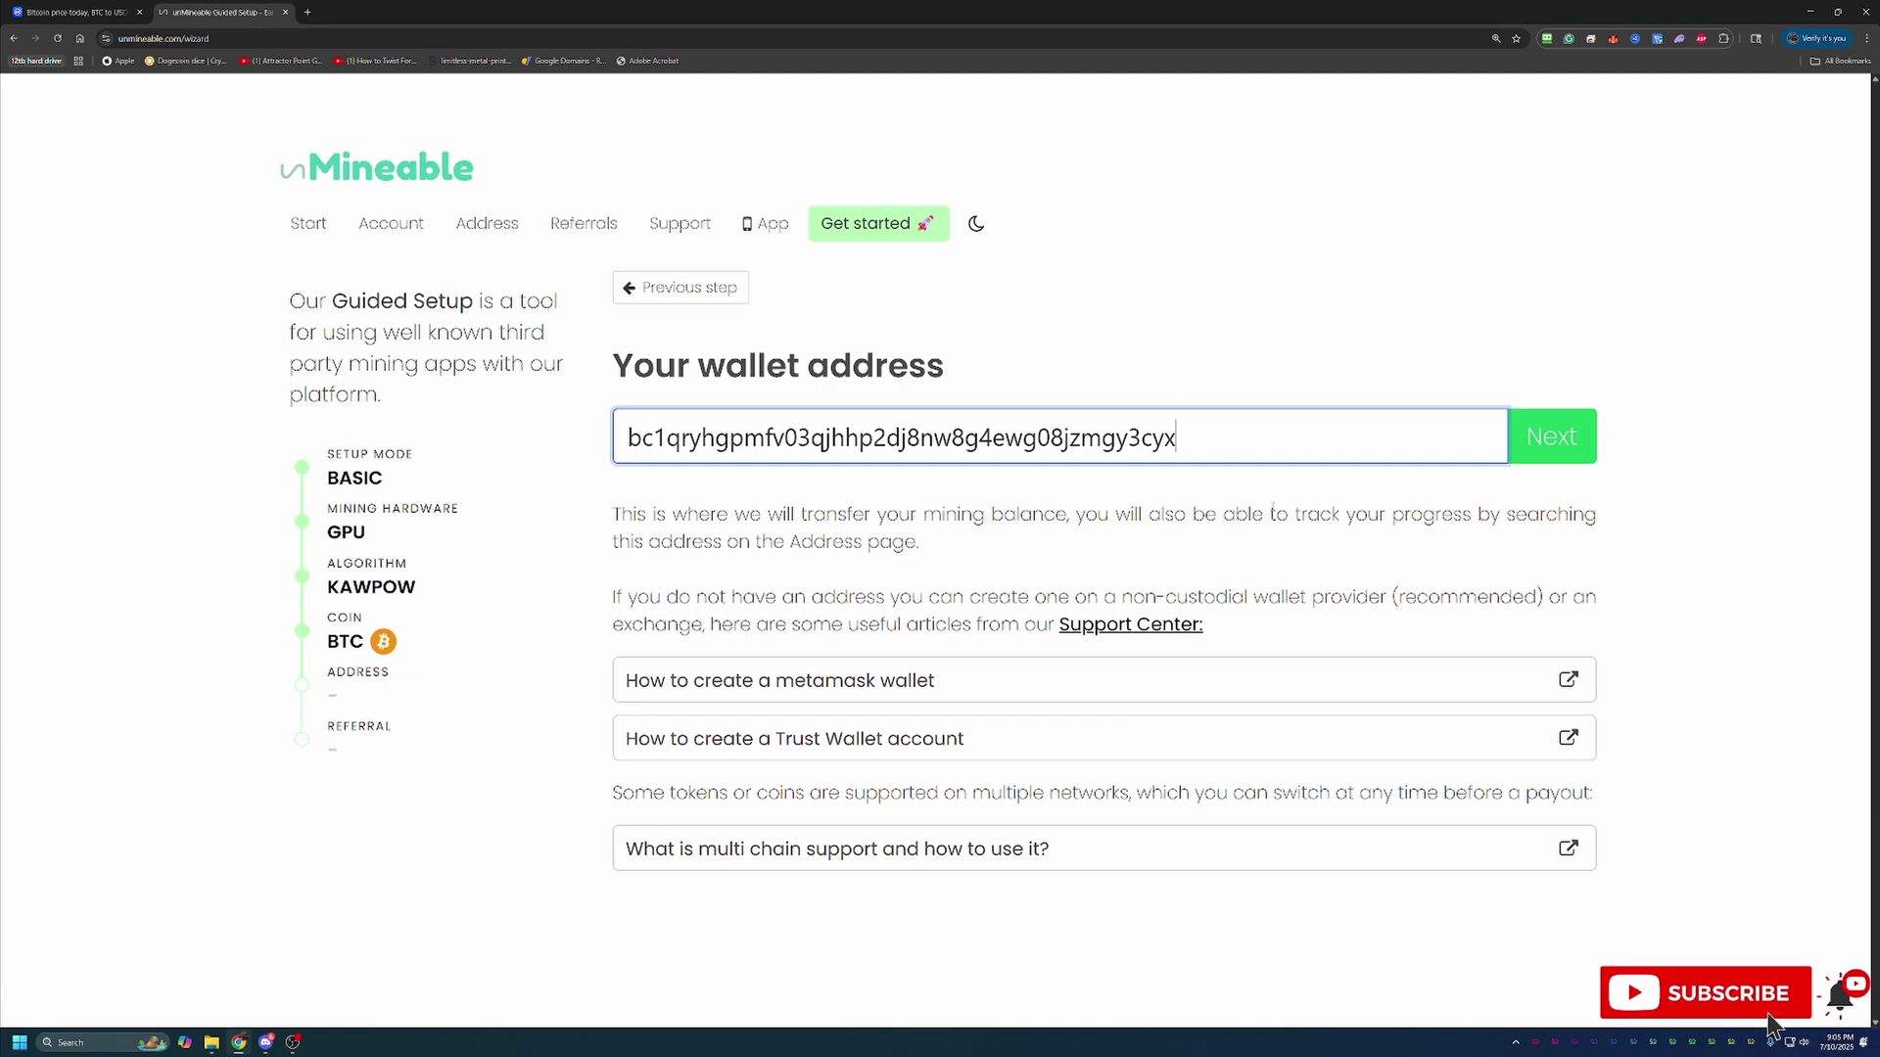
Confirm the pasted BTC wallet address to move on to the referral-code step
left_click(1579, 452)
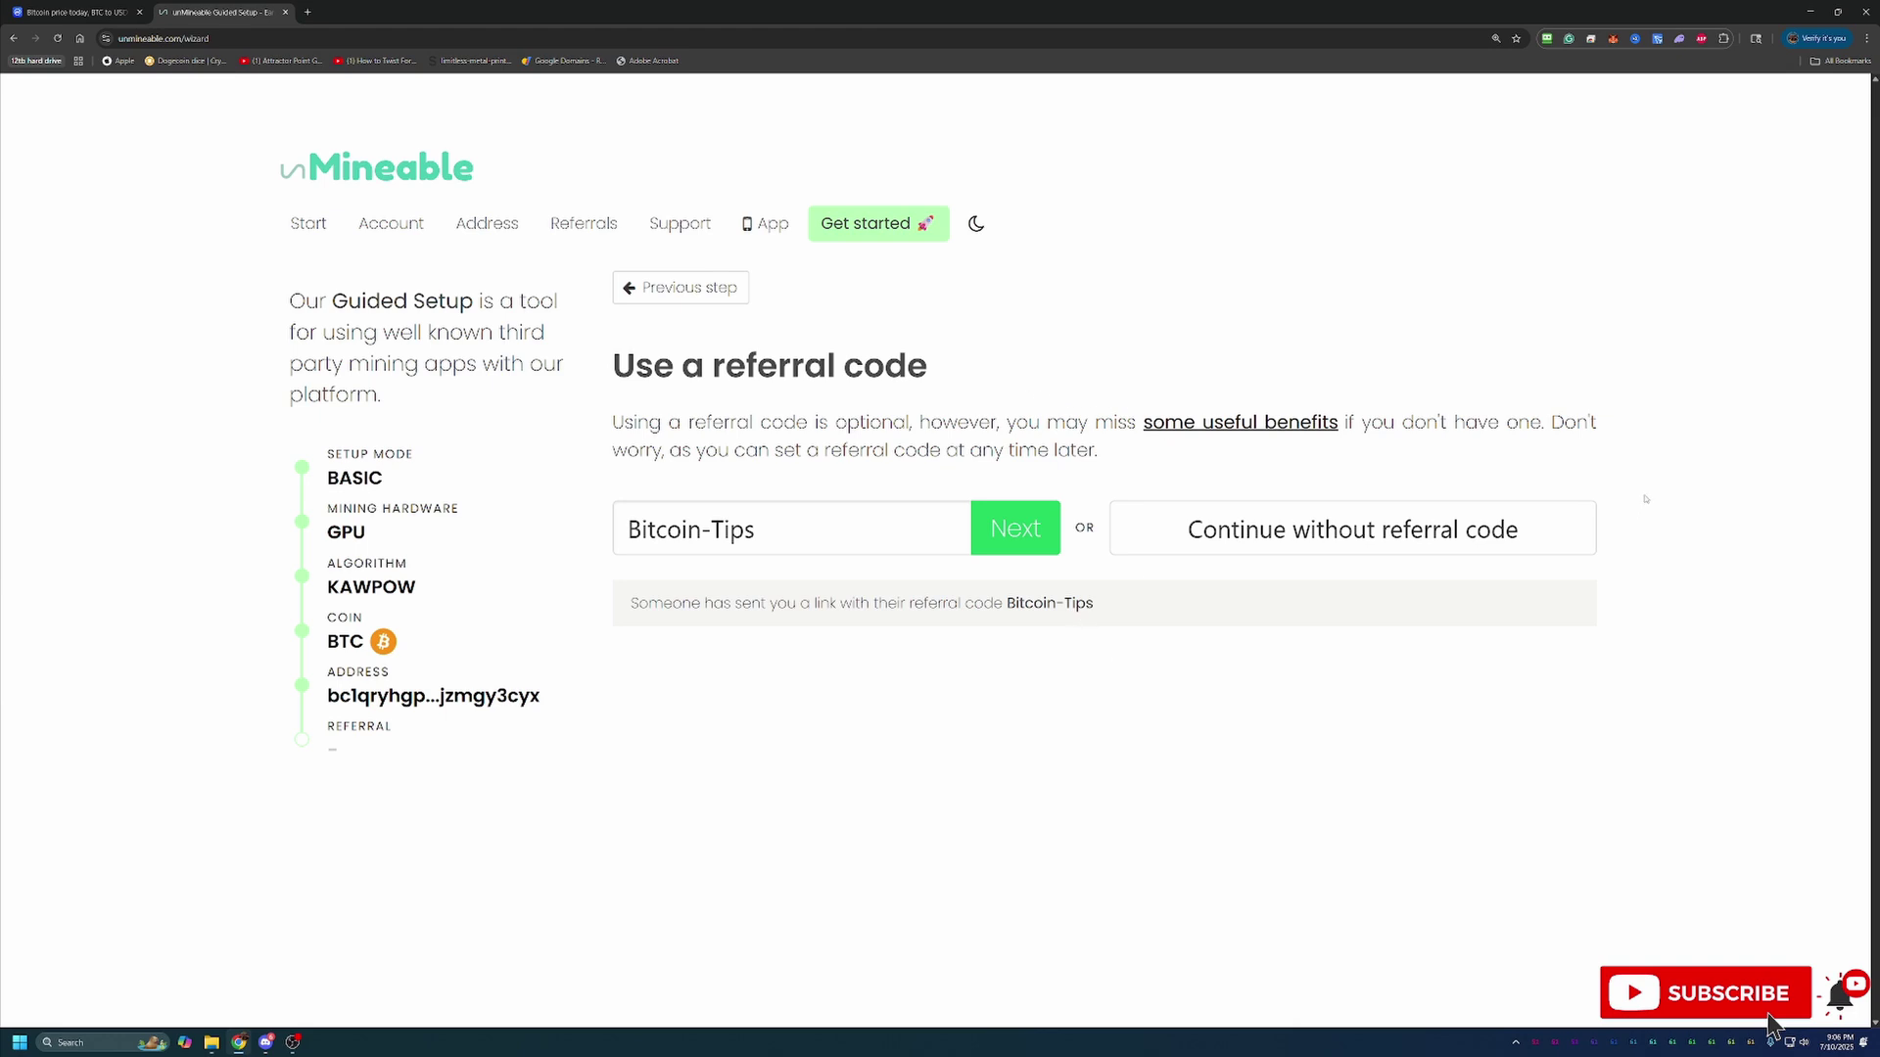
left_click(1014, 529)
scroll(1355, 851, "down", 2)
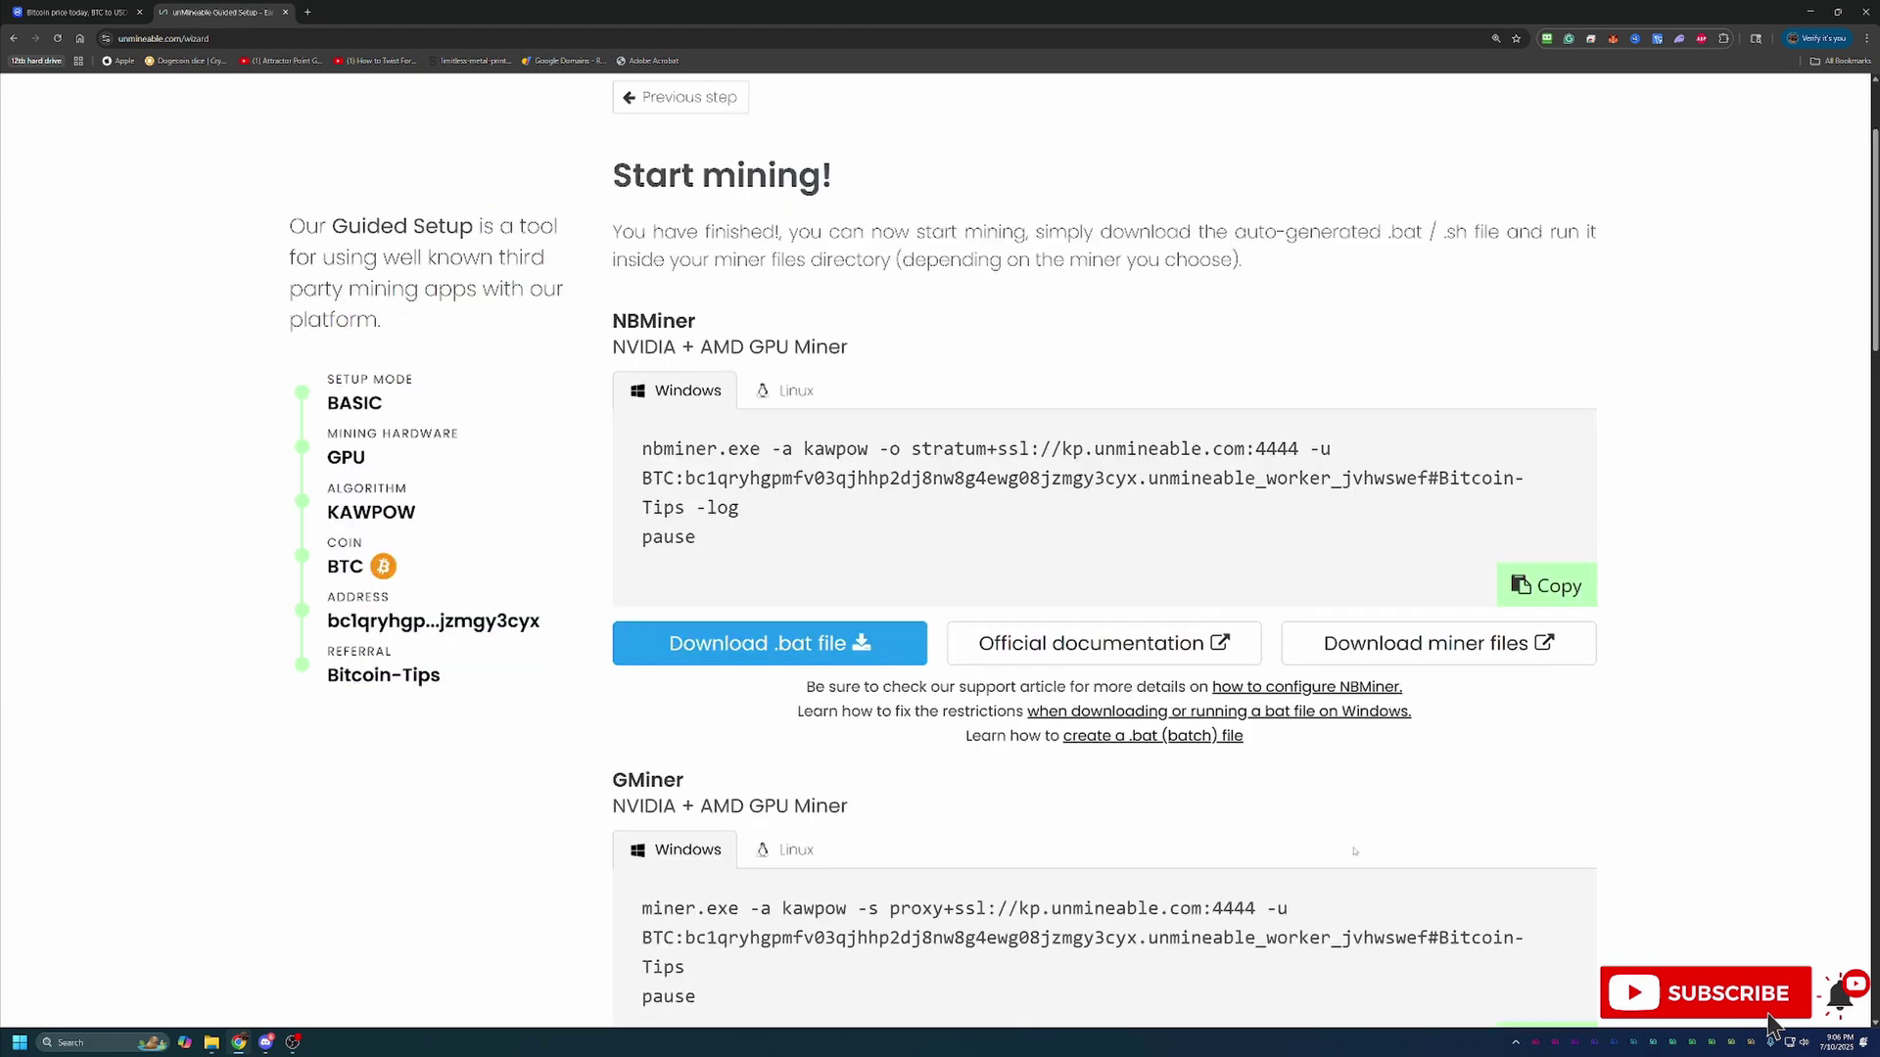
scroll(1354, 851, "down", 4)
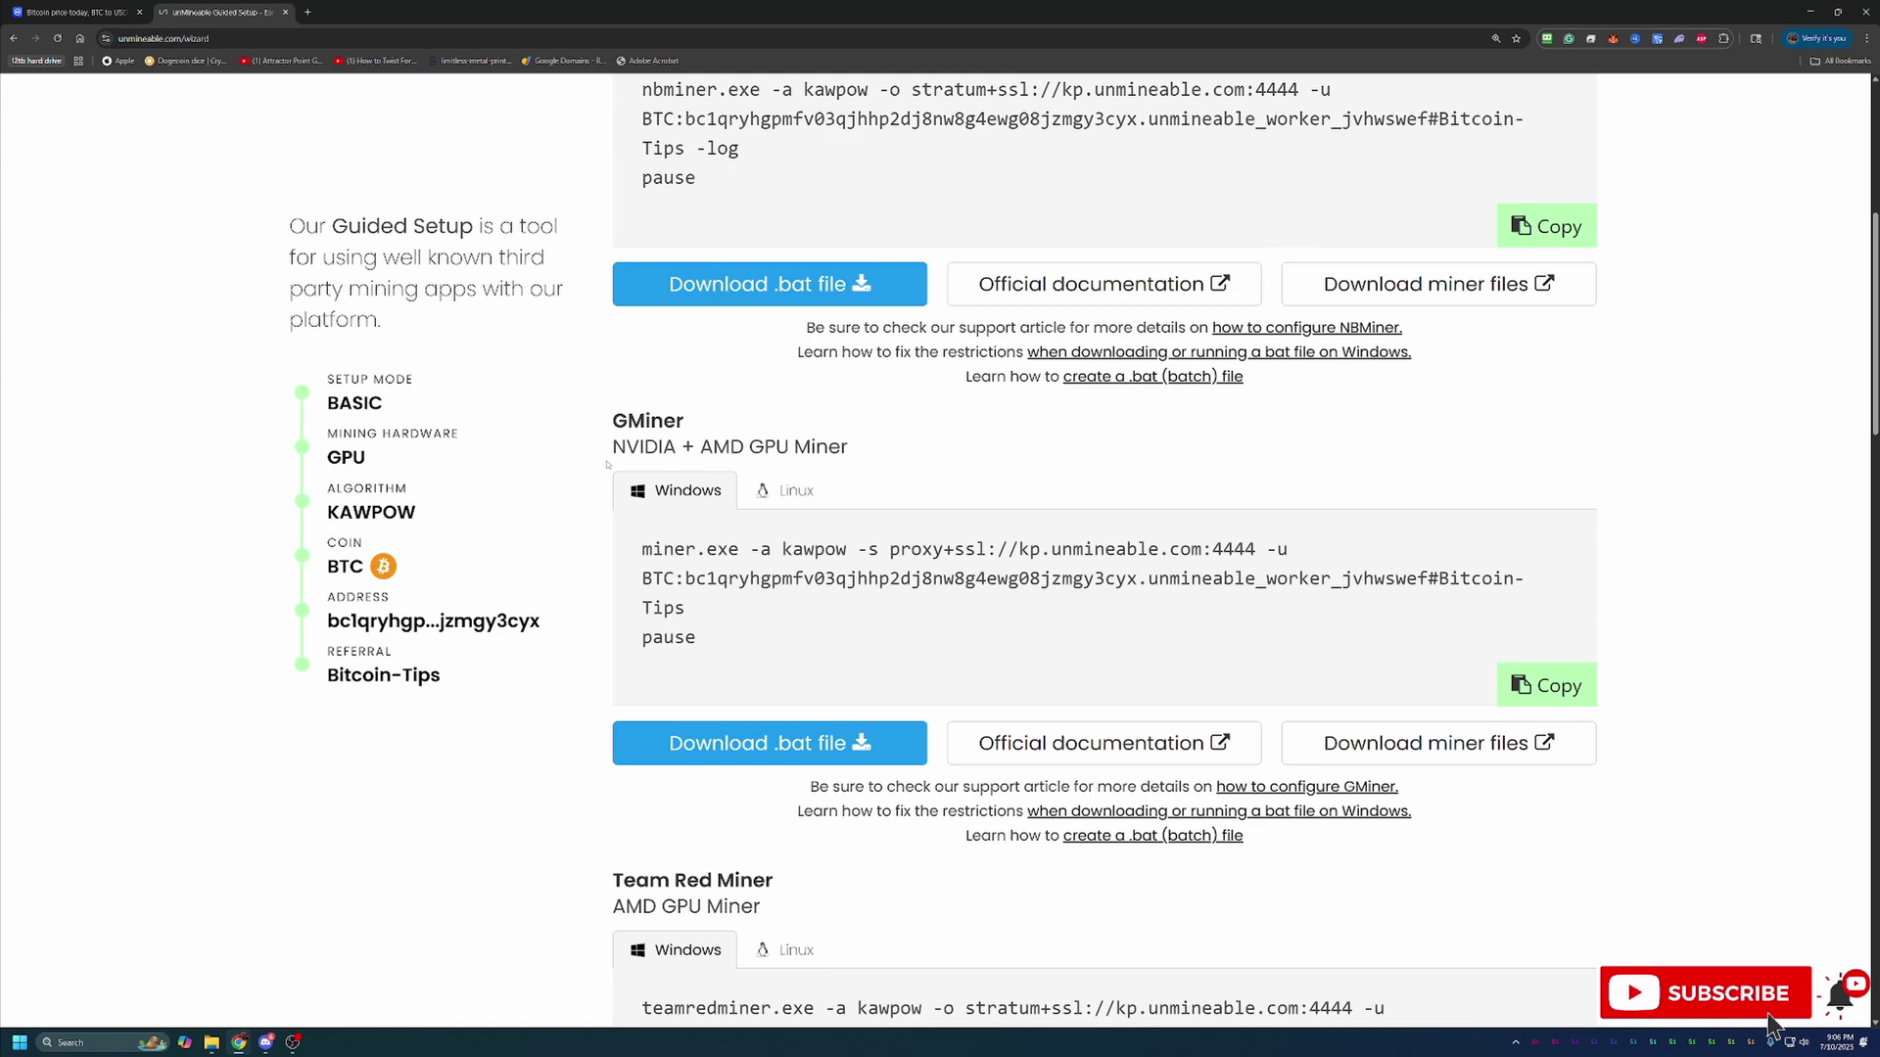
Highlight GMiner's supported-hardware line, then bring the GMiner block into view
left_click_drag(613, 447, 849, 447)
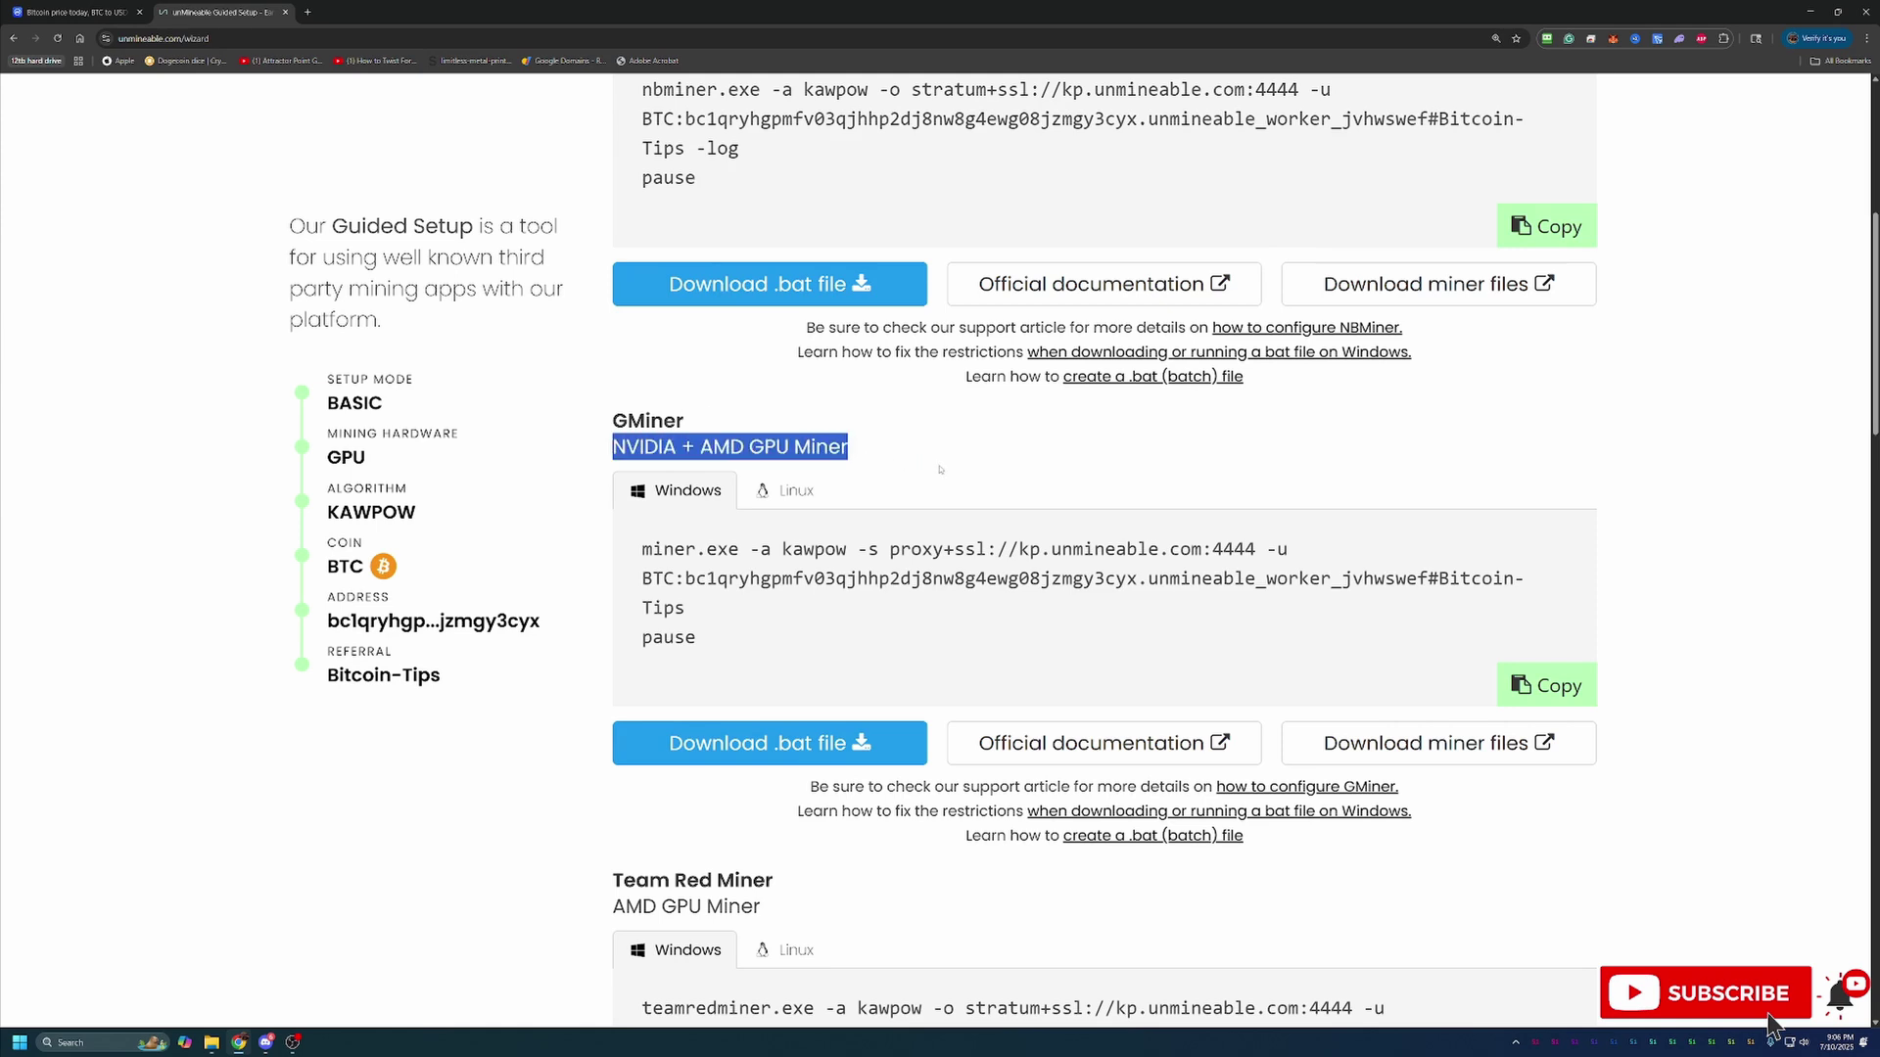
left_click(848, 448)
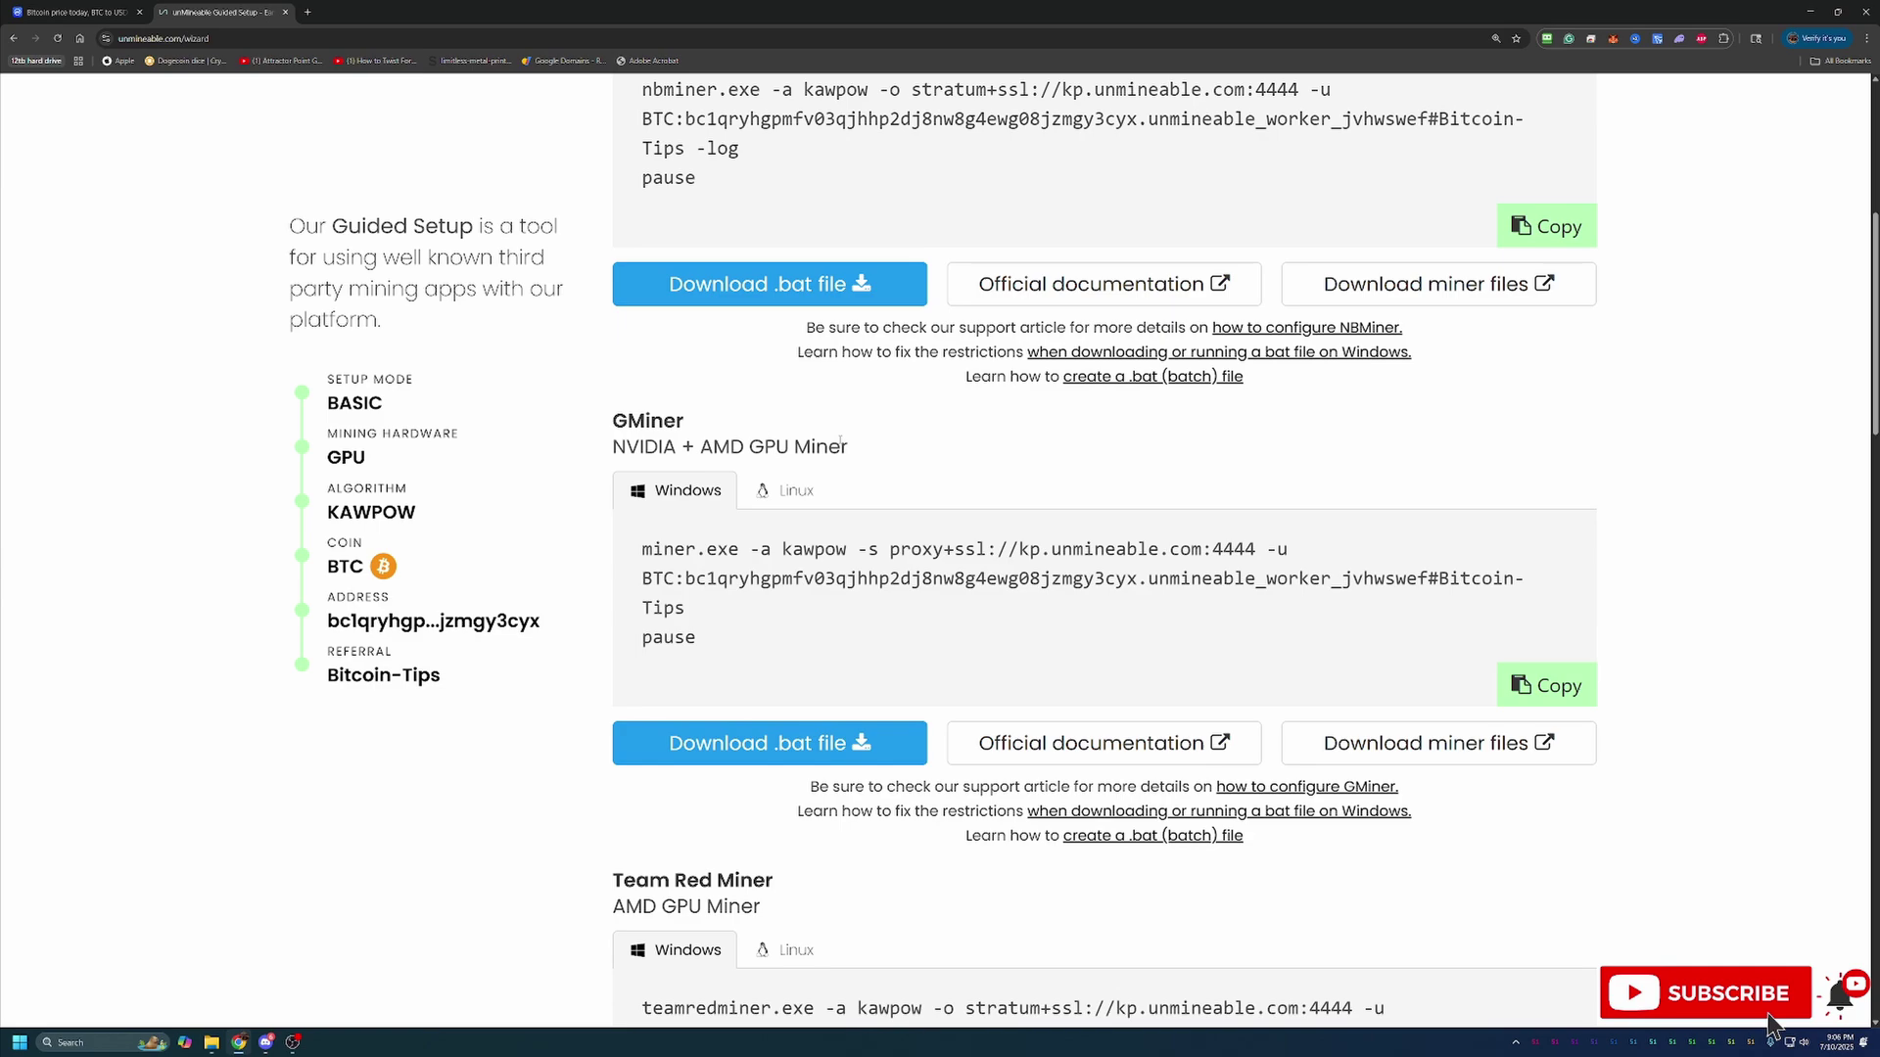
scroll(993, 557, "up", 2)
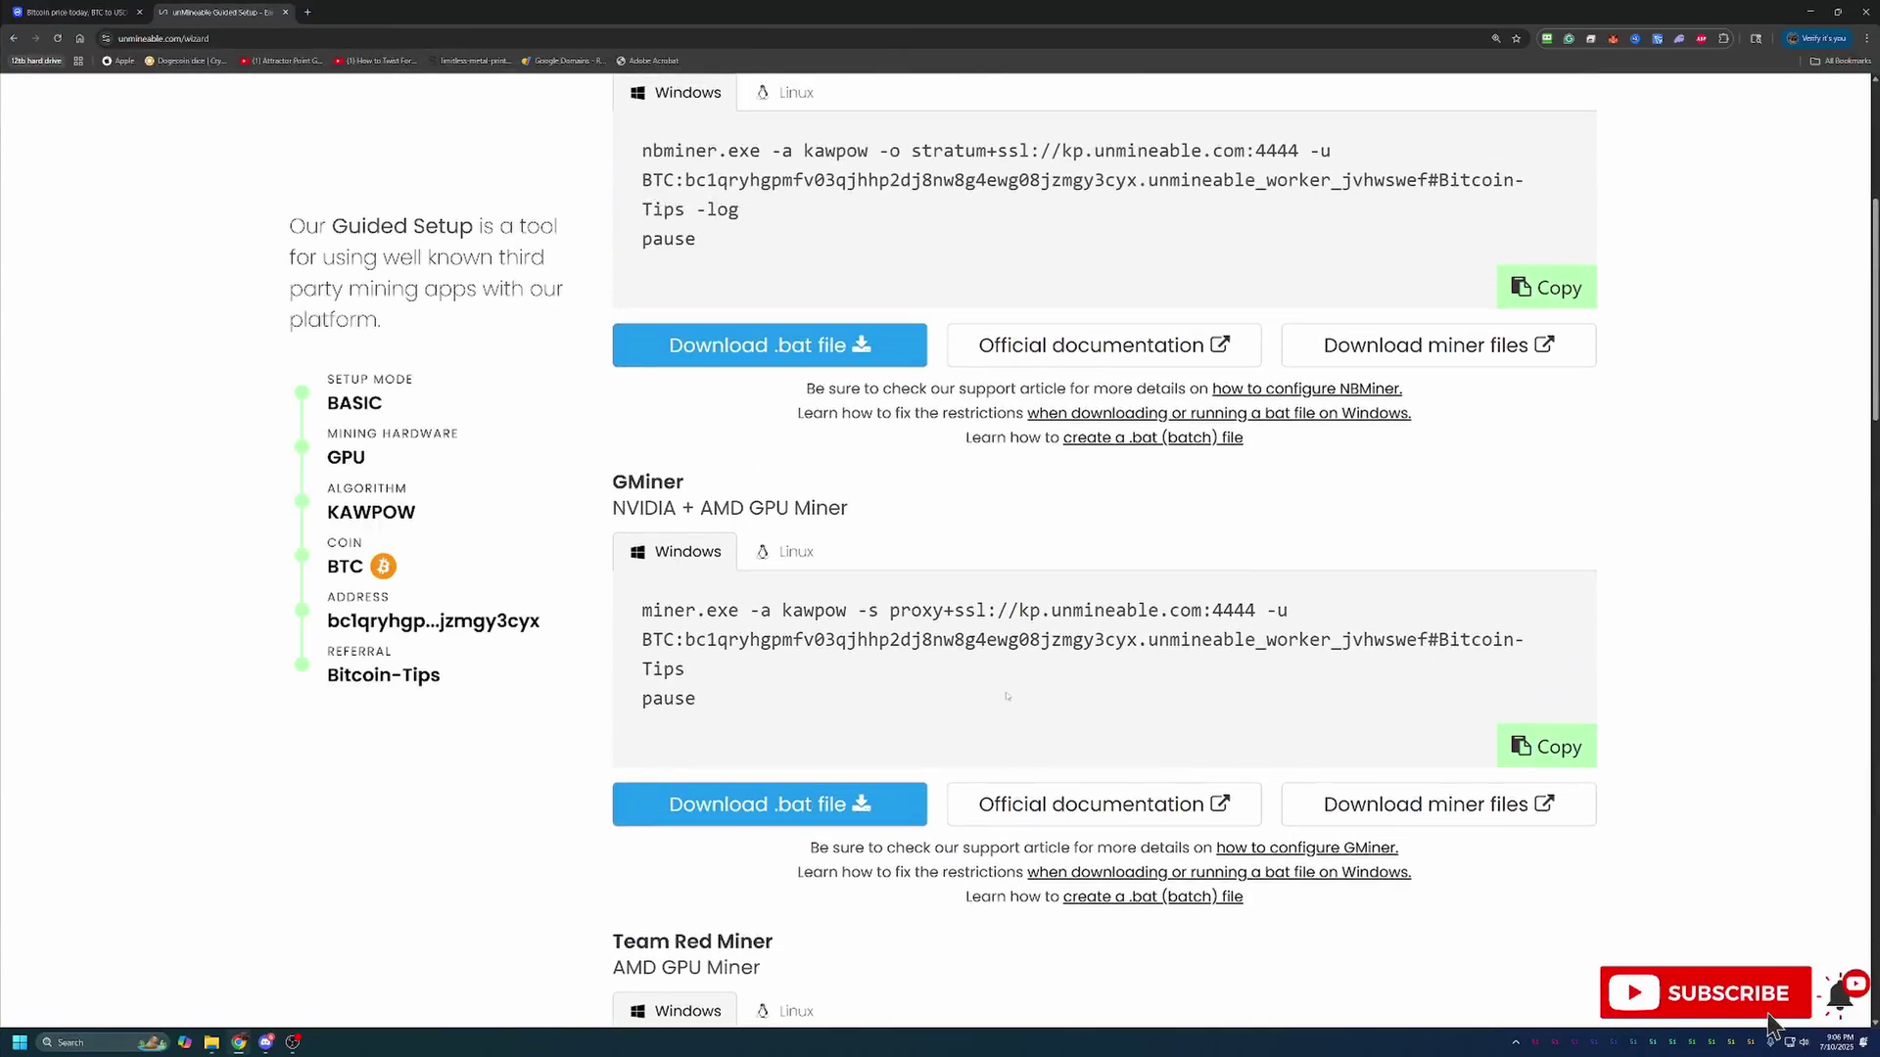
Open GMiner's GitHub releases page (version 3.44) in a new tab, then return to unMineable
left_click(1508, 807)
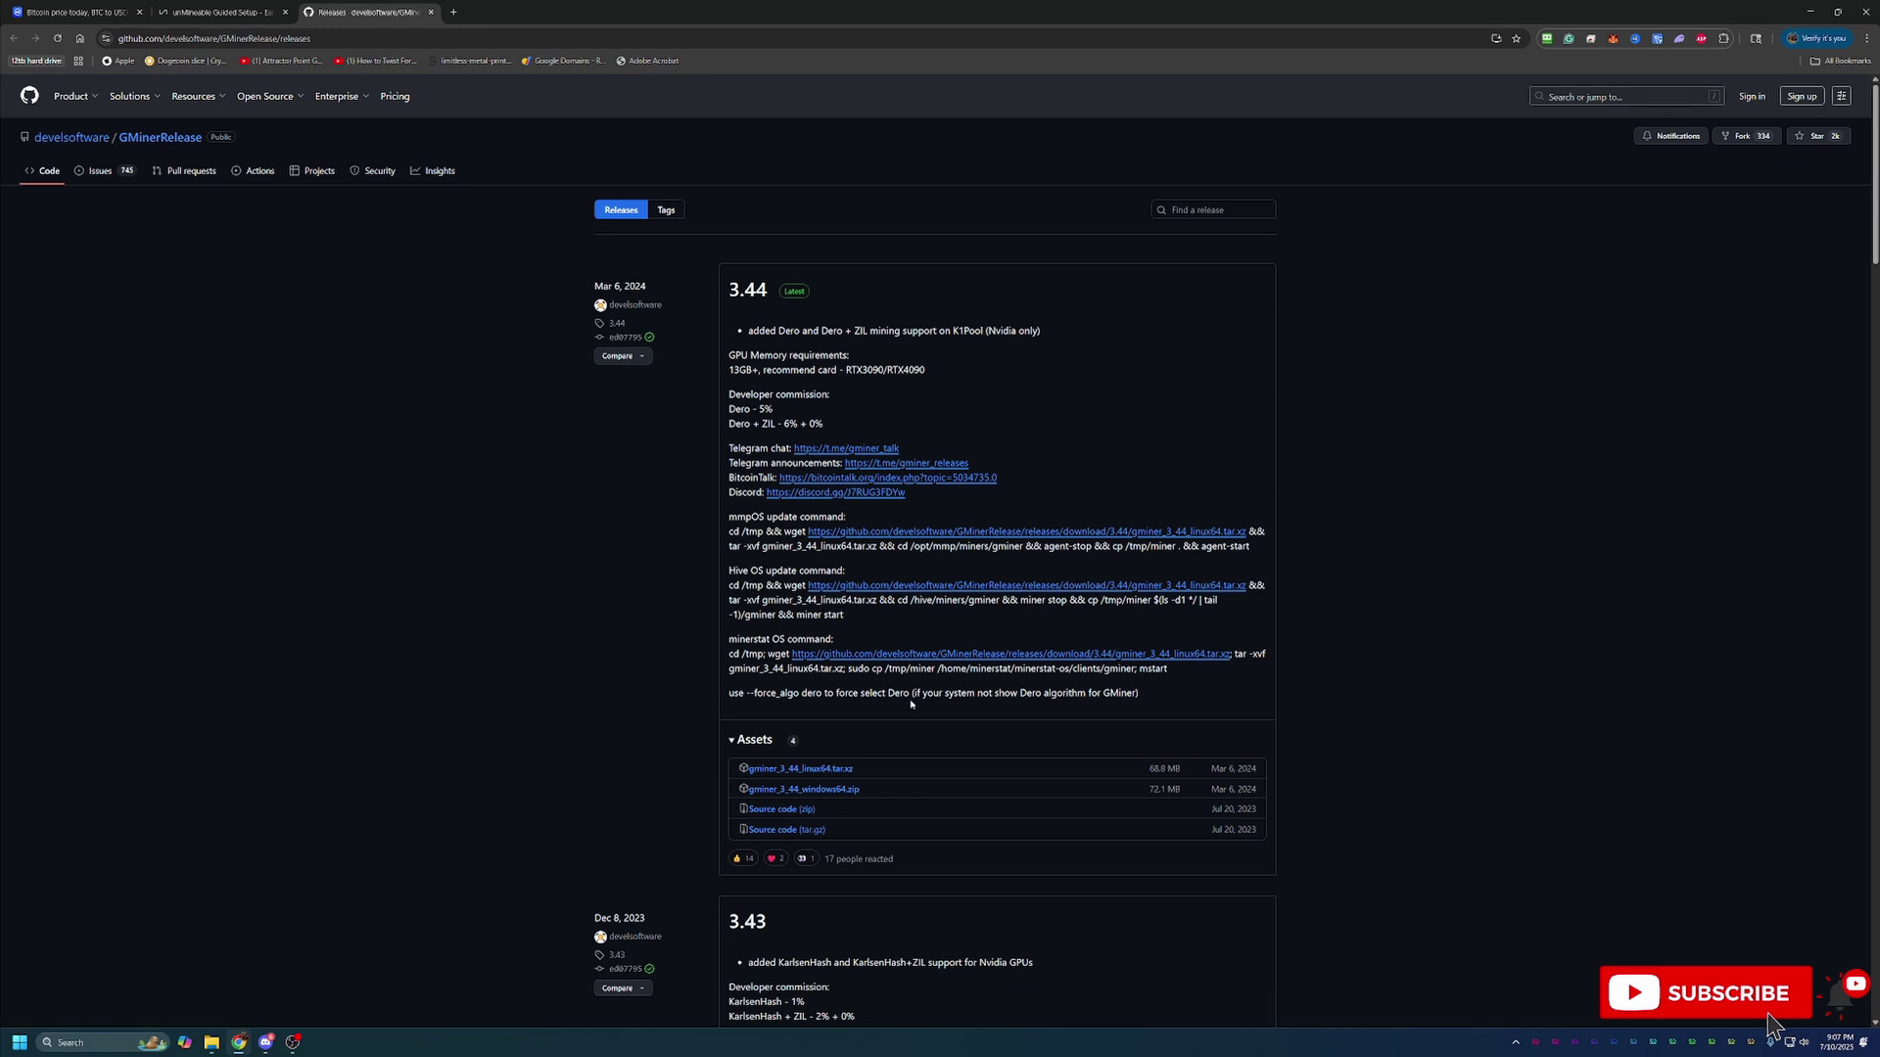
left_click(244, 5)
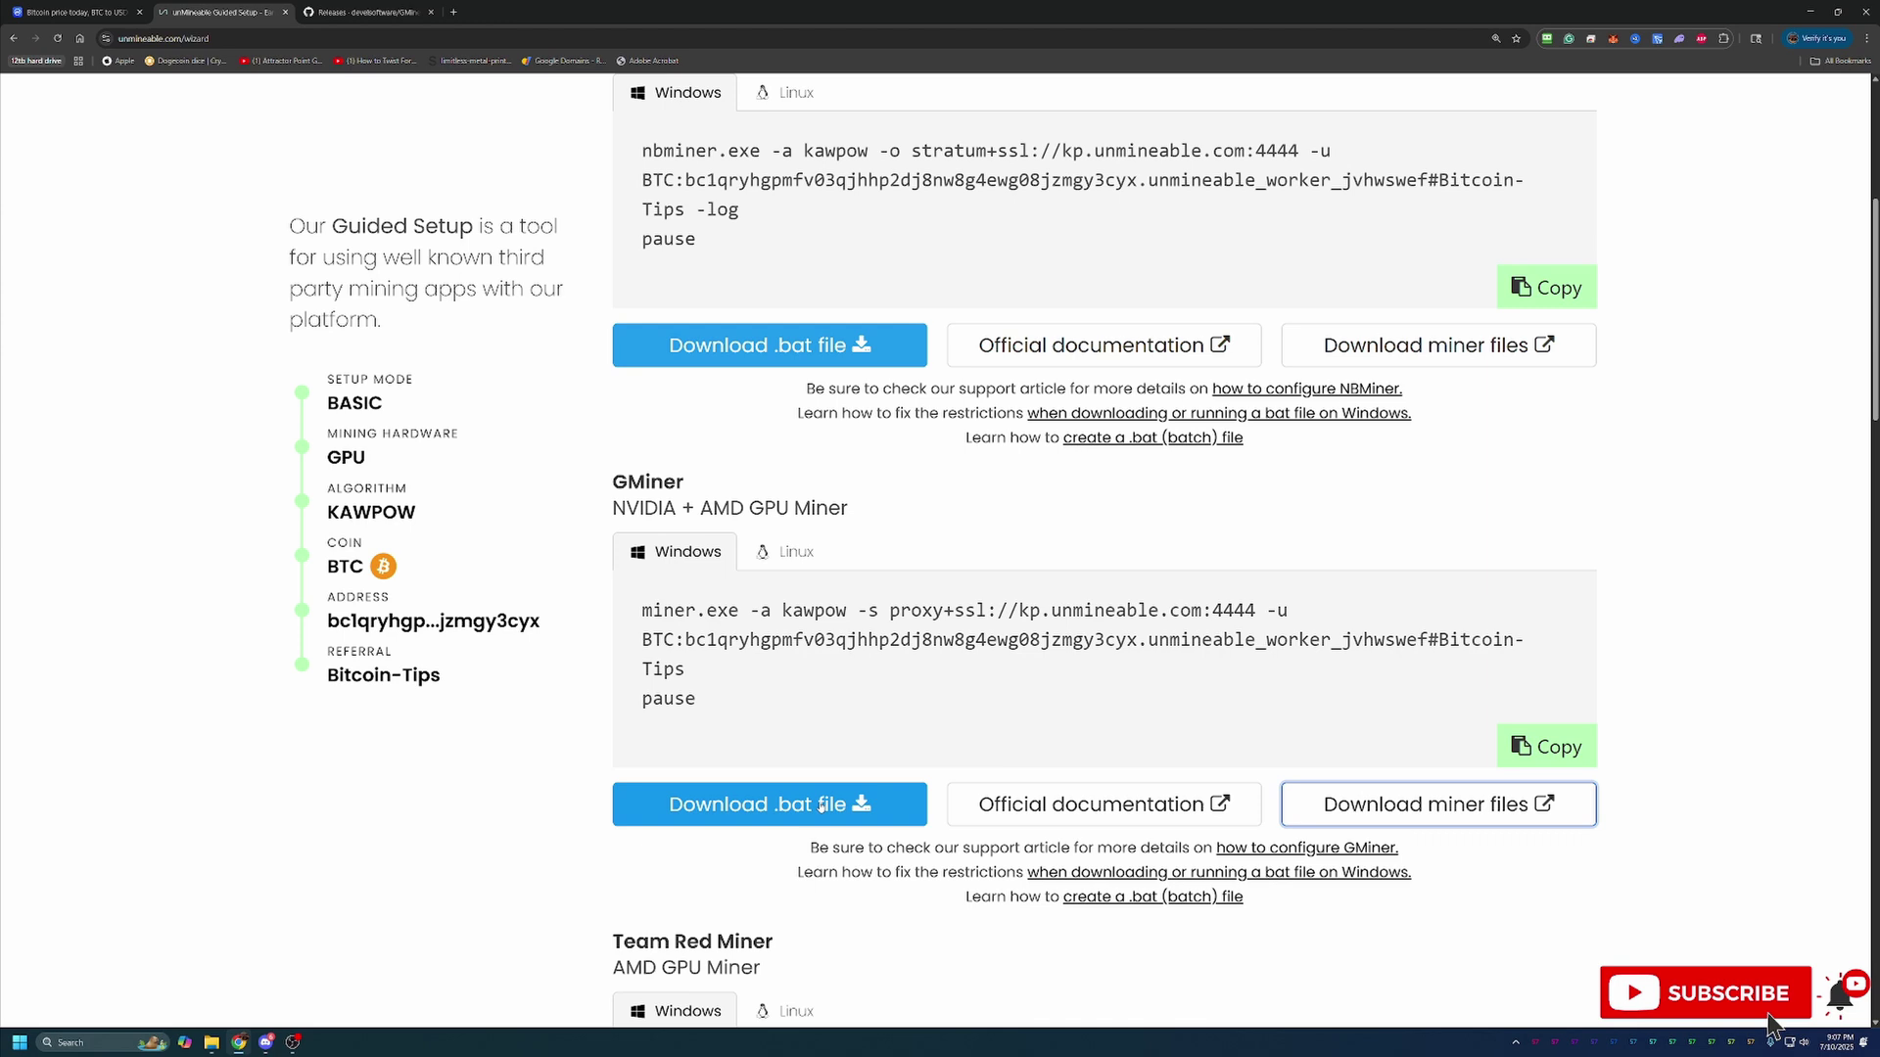
Highlight the 'GMiner' heading in unMineable's setup commands
left_click_drag(599, 468, 775, 510)
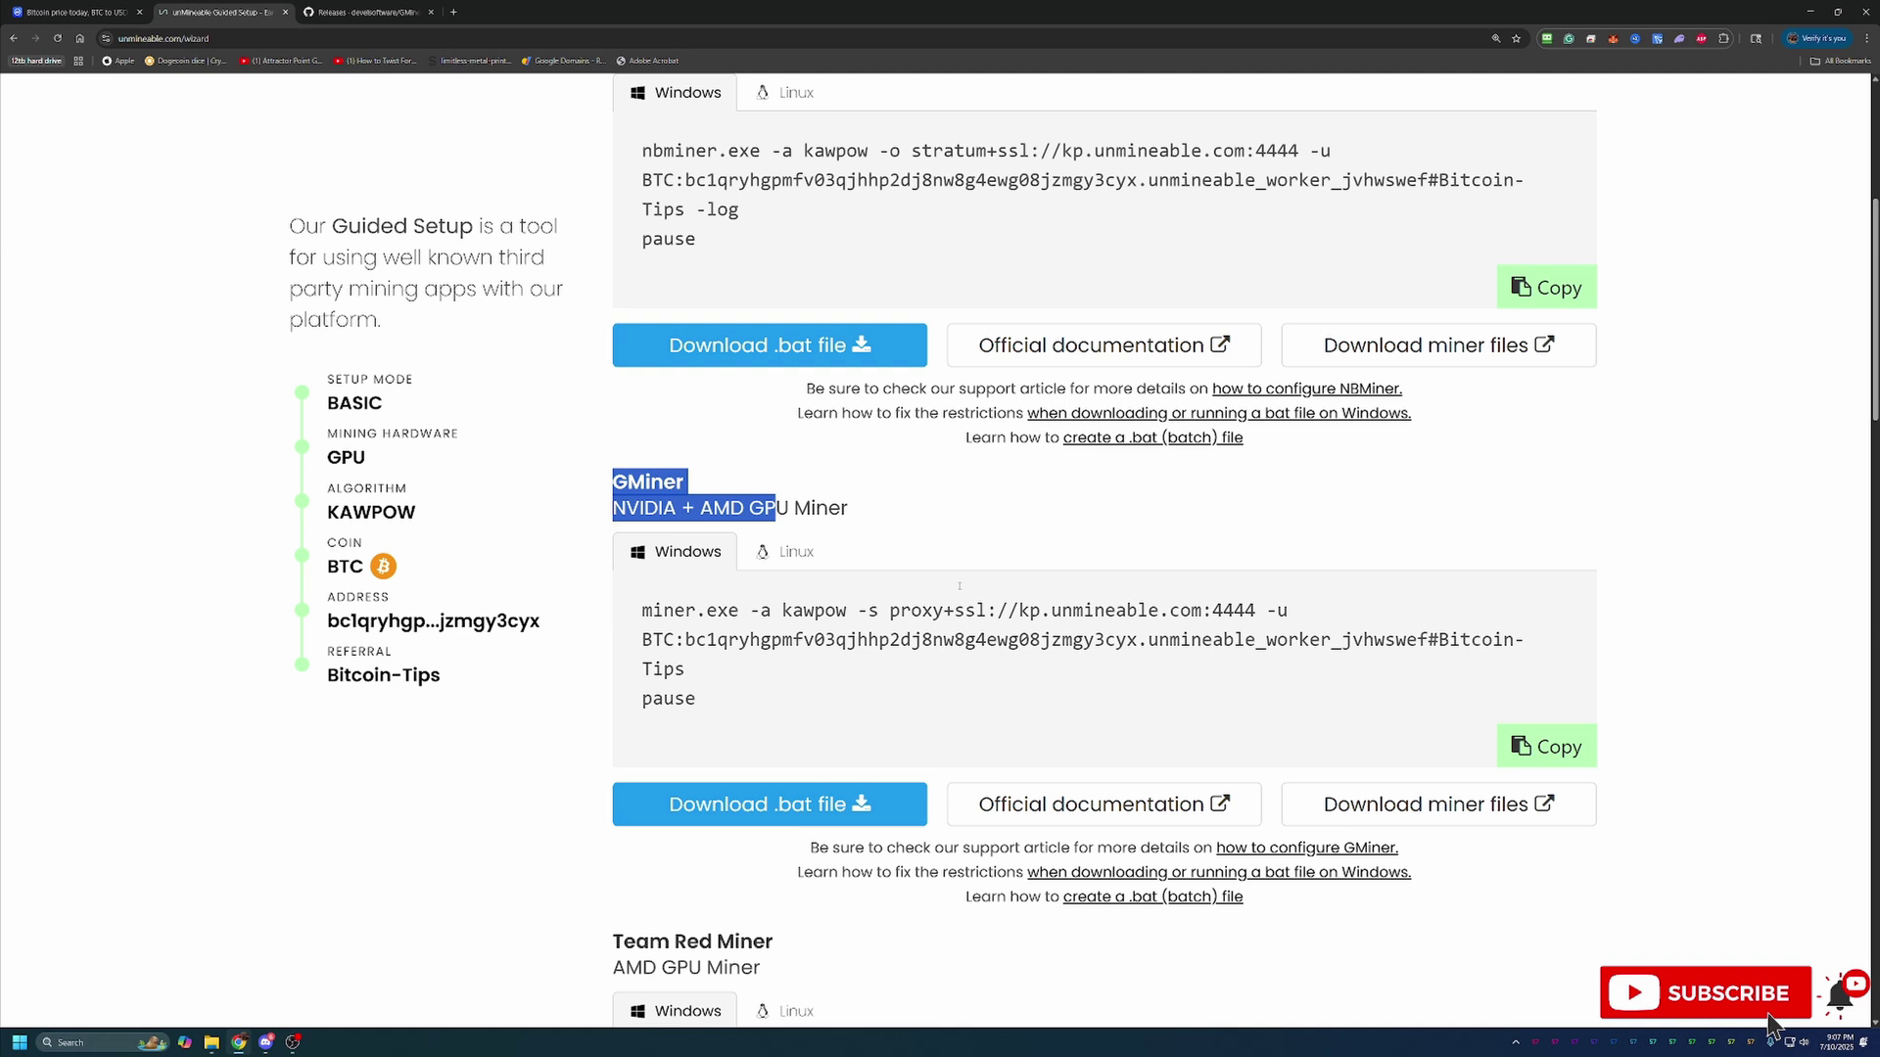
Download GMiner's BTC kawpow .bat file and keep it despite Chrome's unverified-file warning
left_click(744, 804)
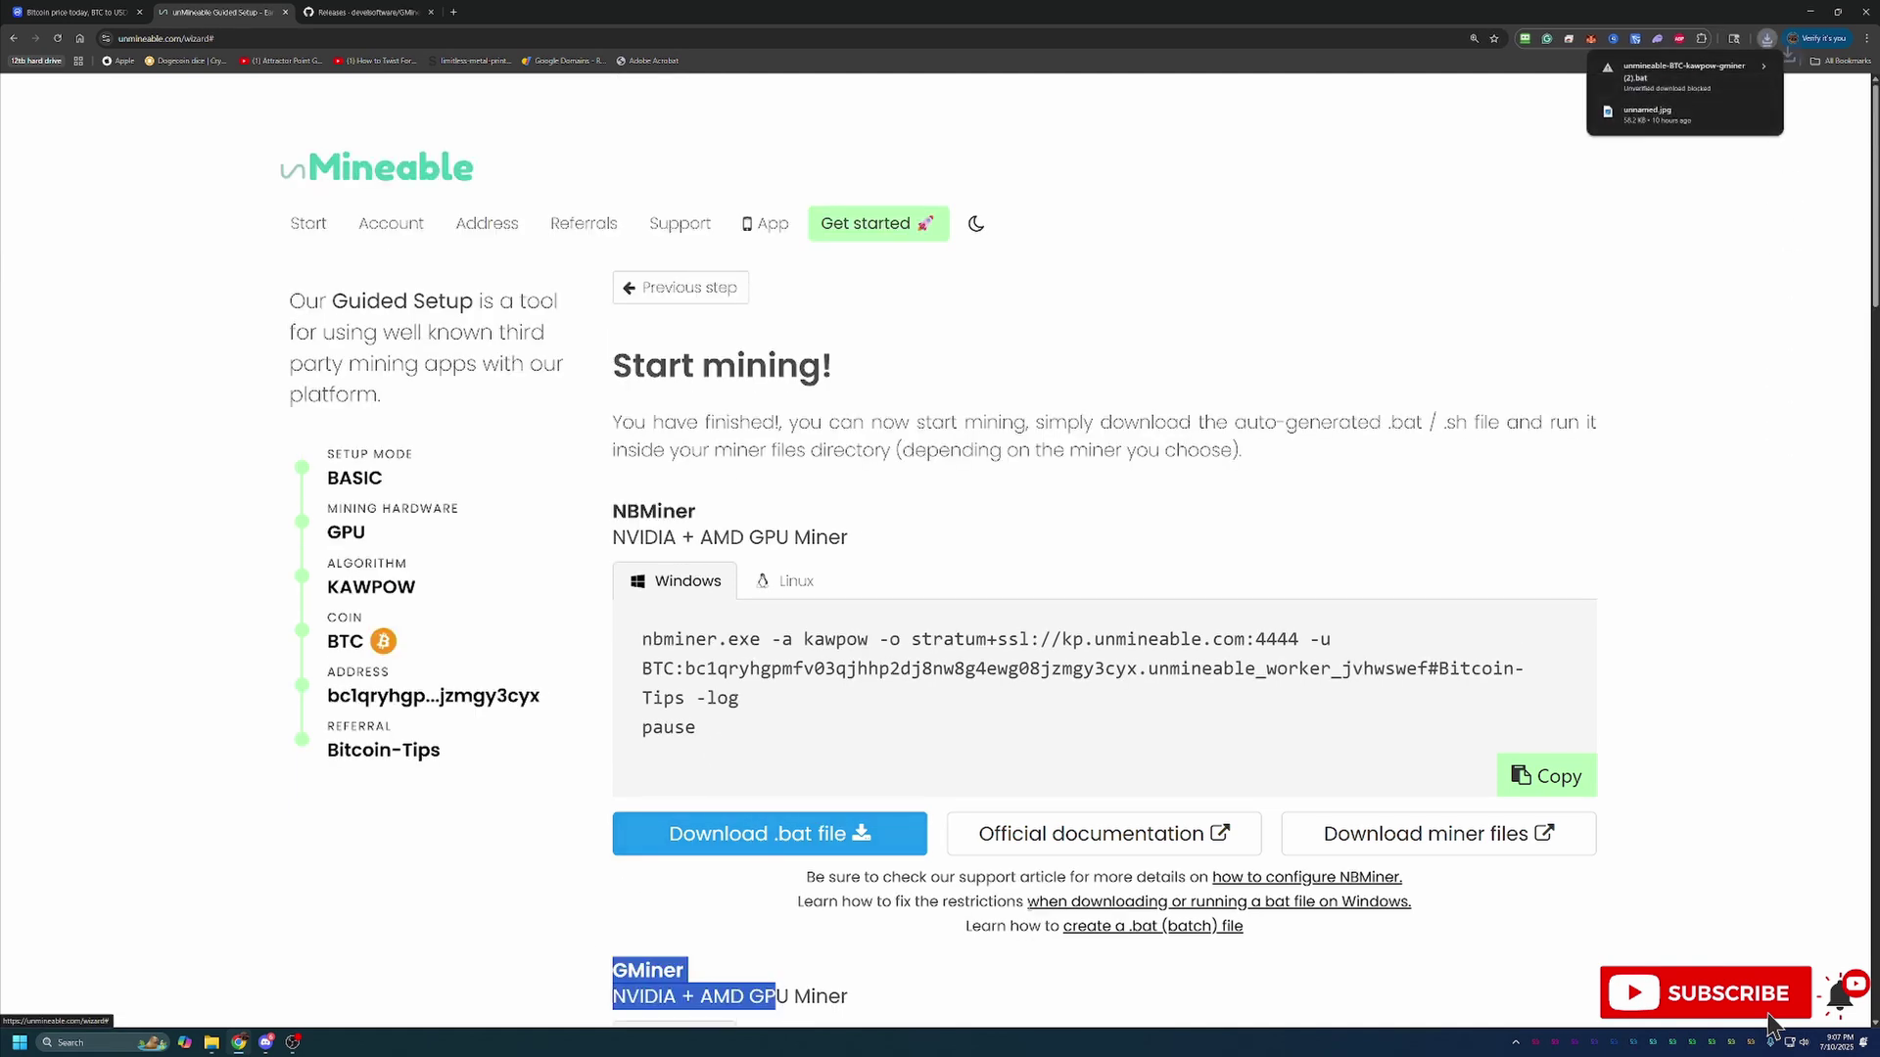
left_click(1709, 83)
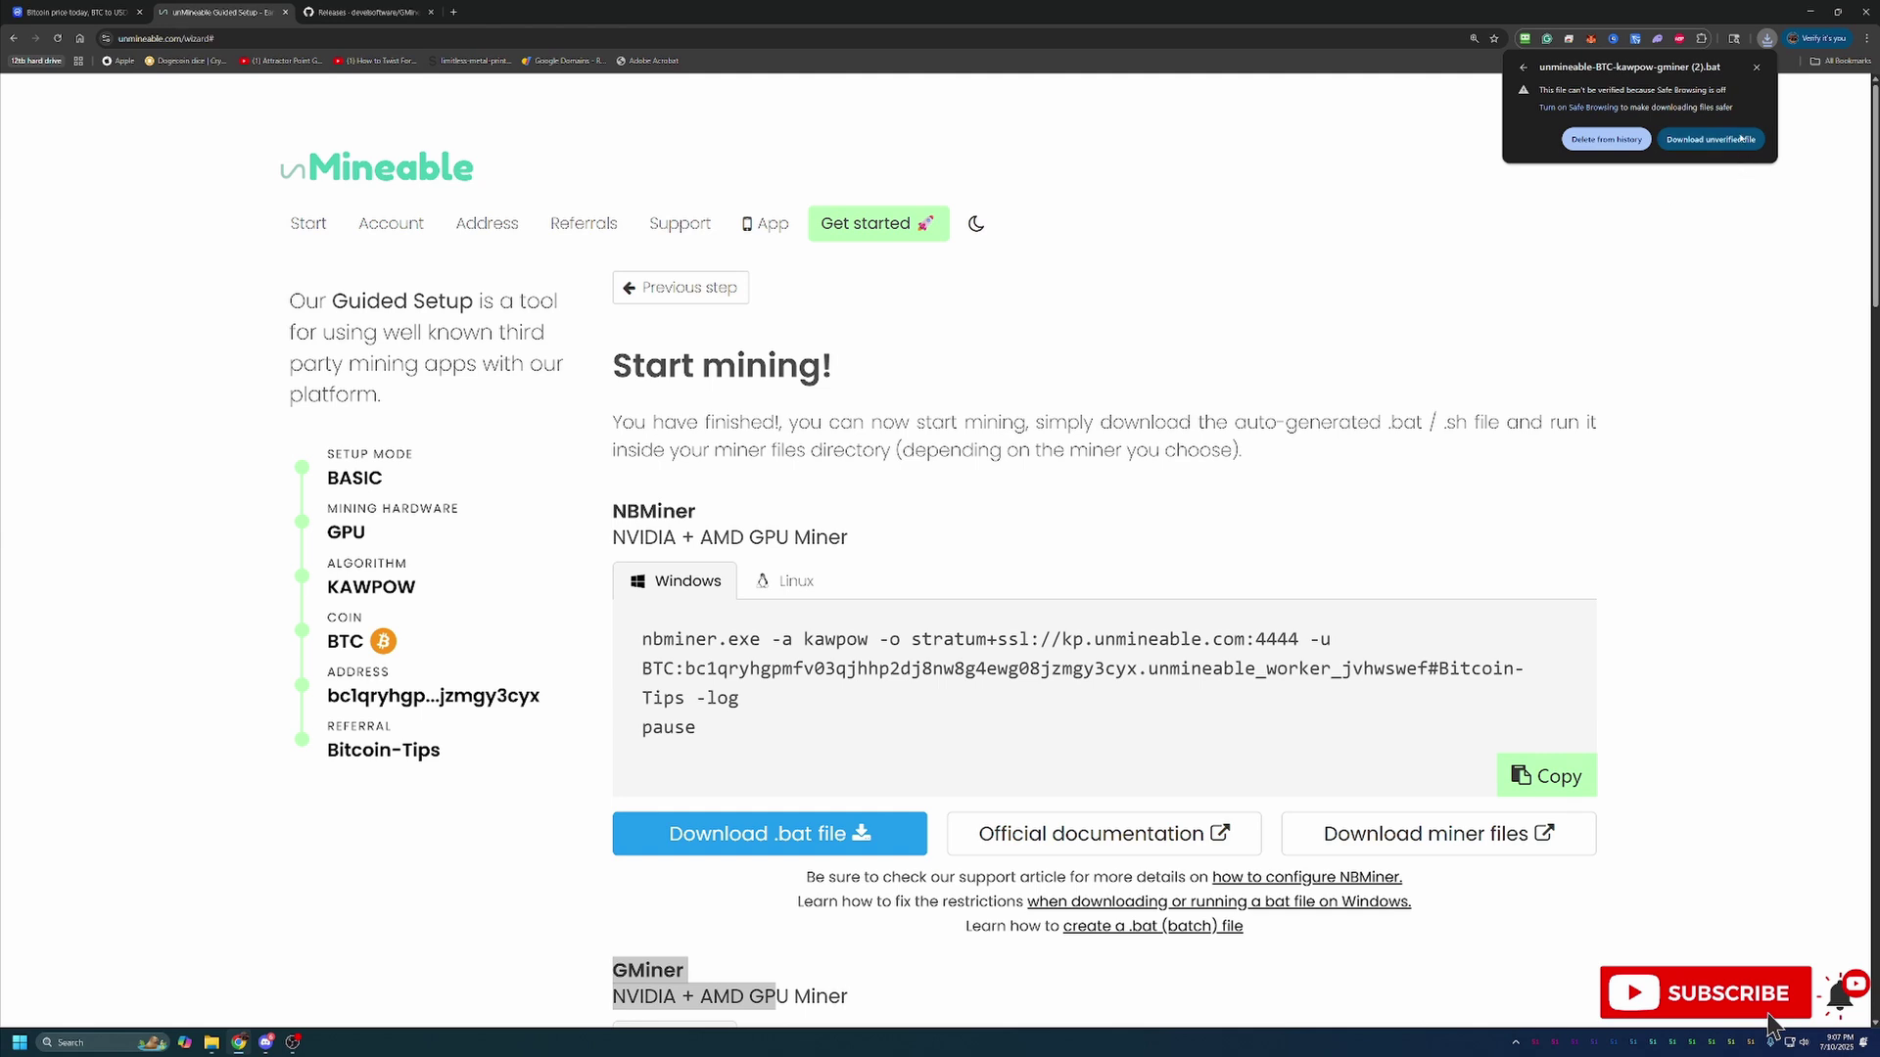
left_click(1728, 139)
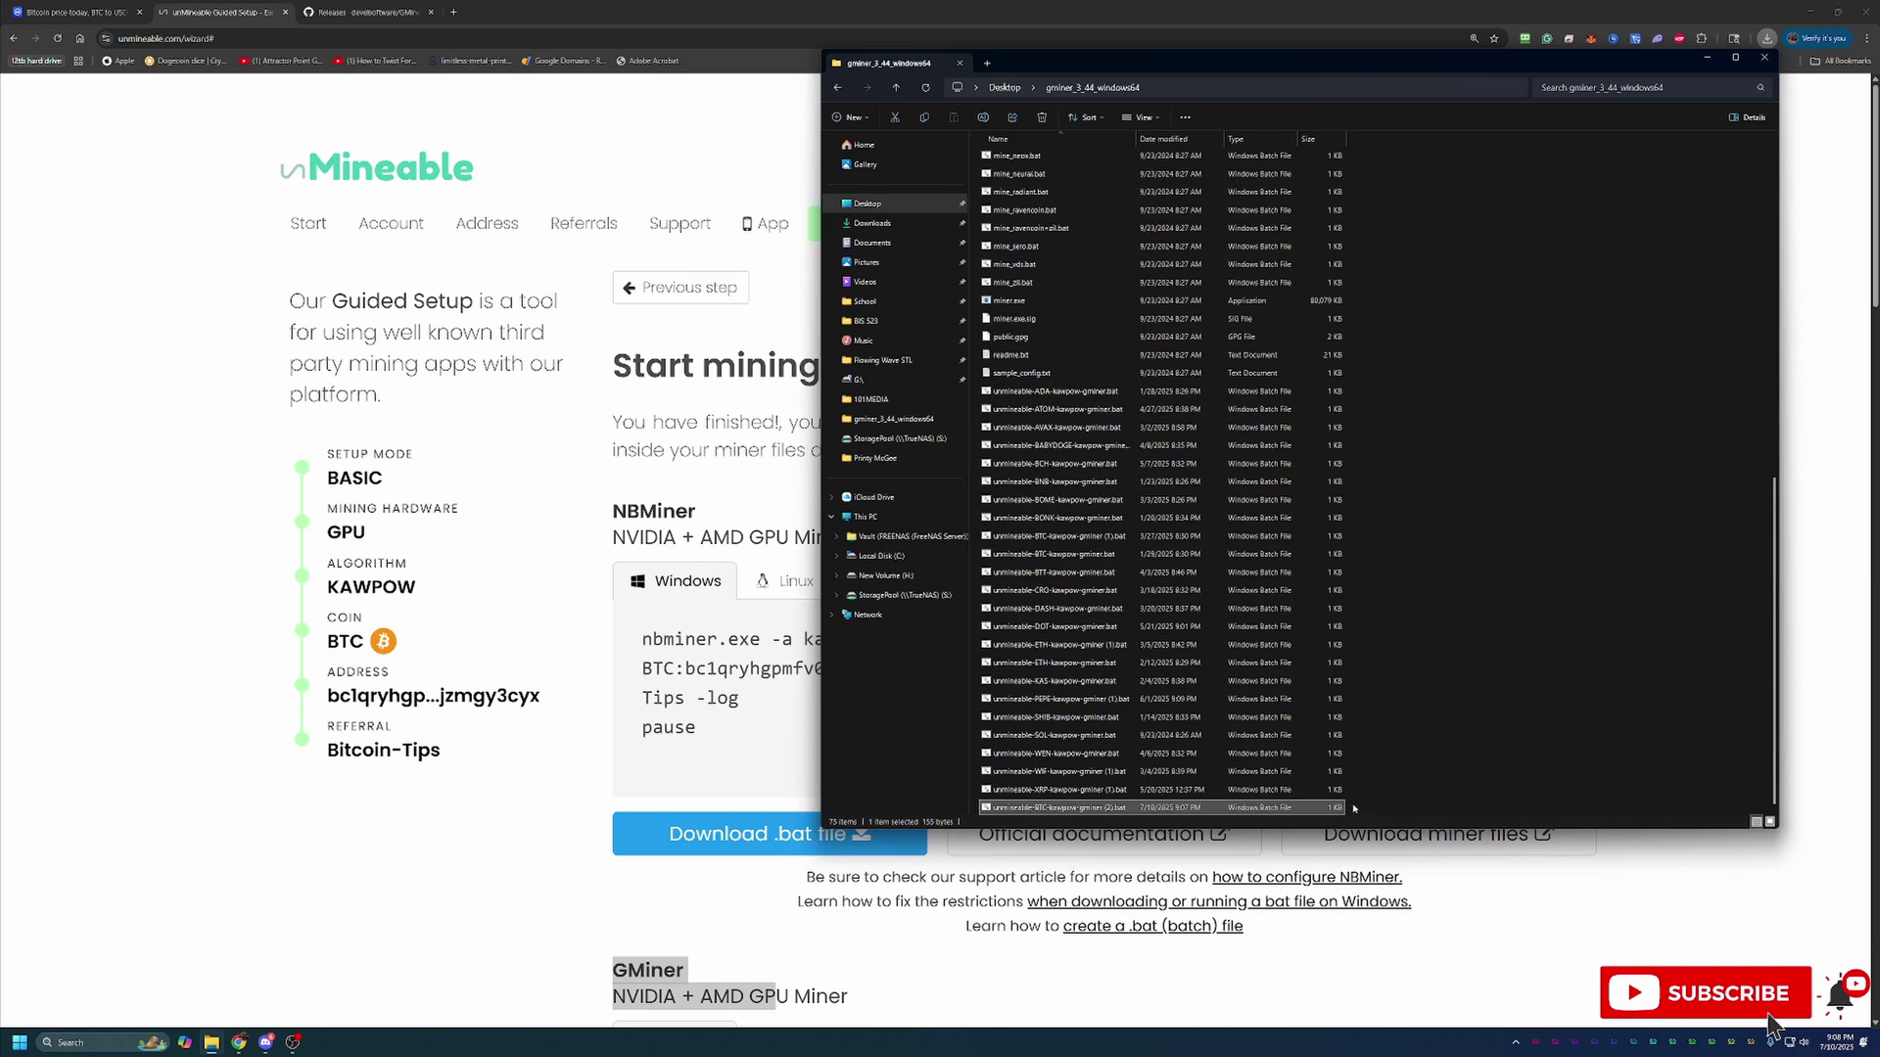
Launch the GMiner .bat file and expand the SmartScreen warning with 'More info'
double_click(1142, 808)
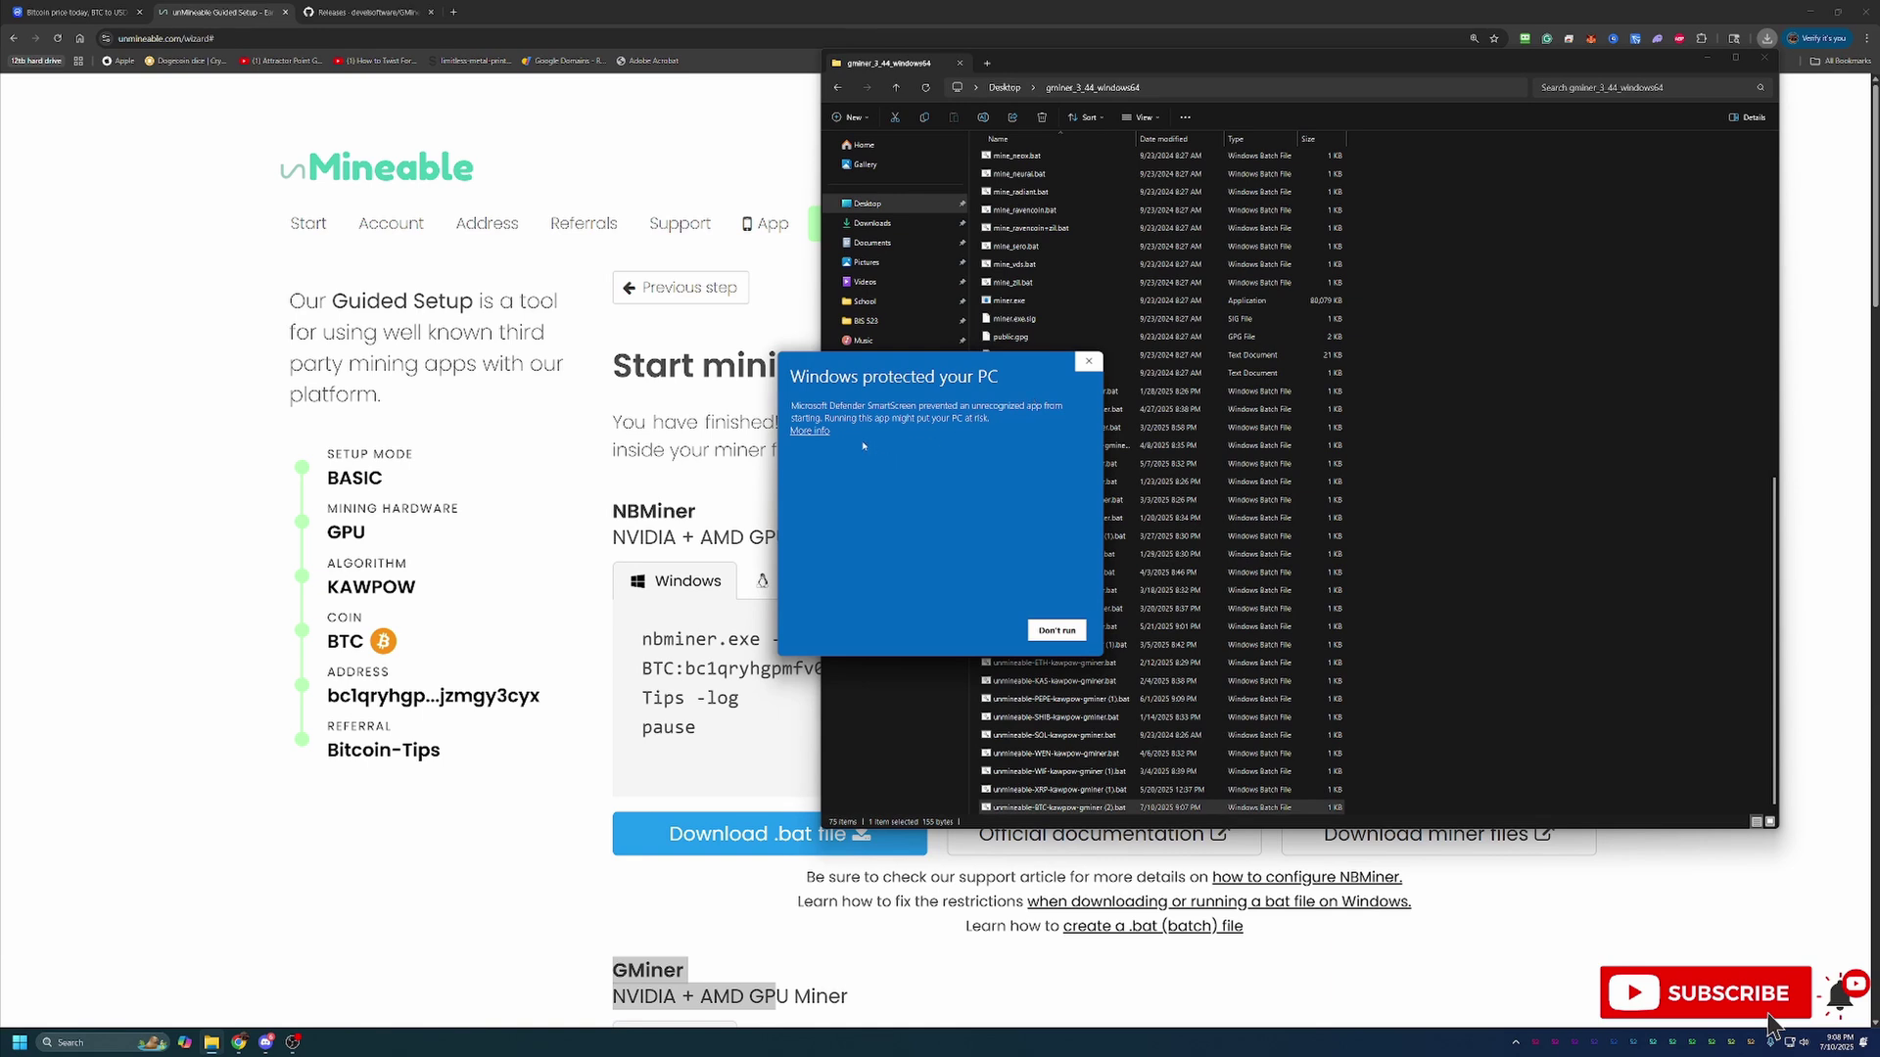
left_click(811, 432)
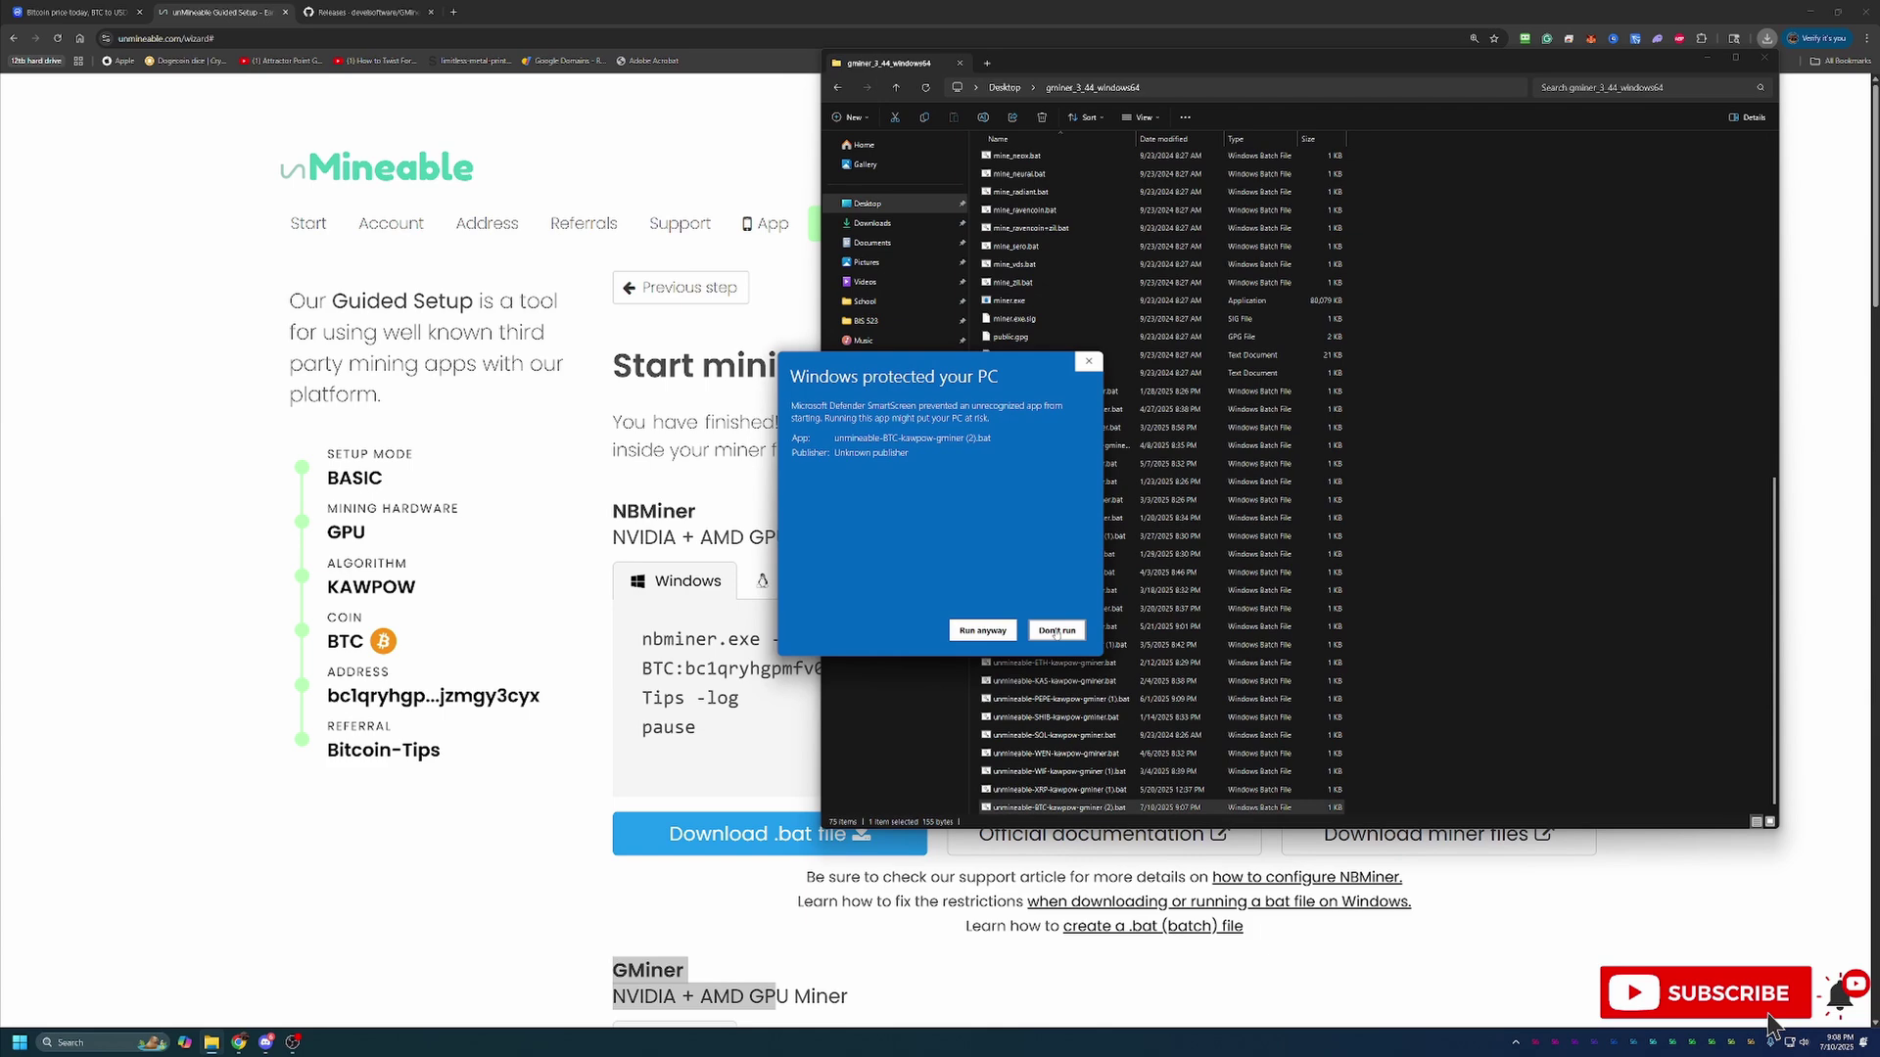
Allow the KawPow batch file to run, then bring the GMiner console forward over the browser and resize it
left_click(982, 631)
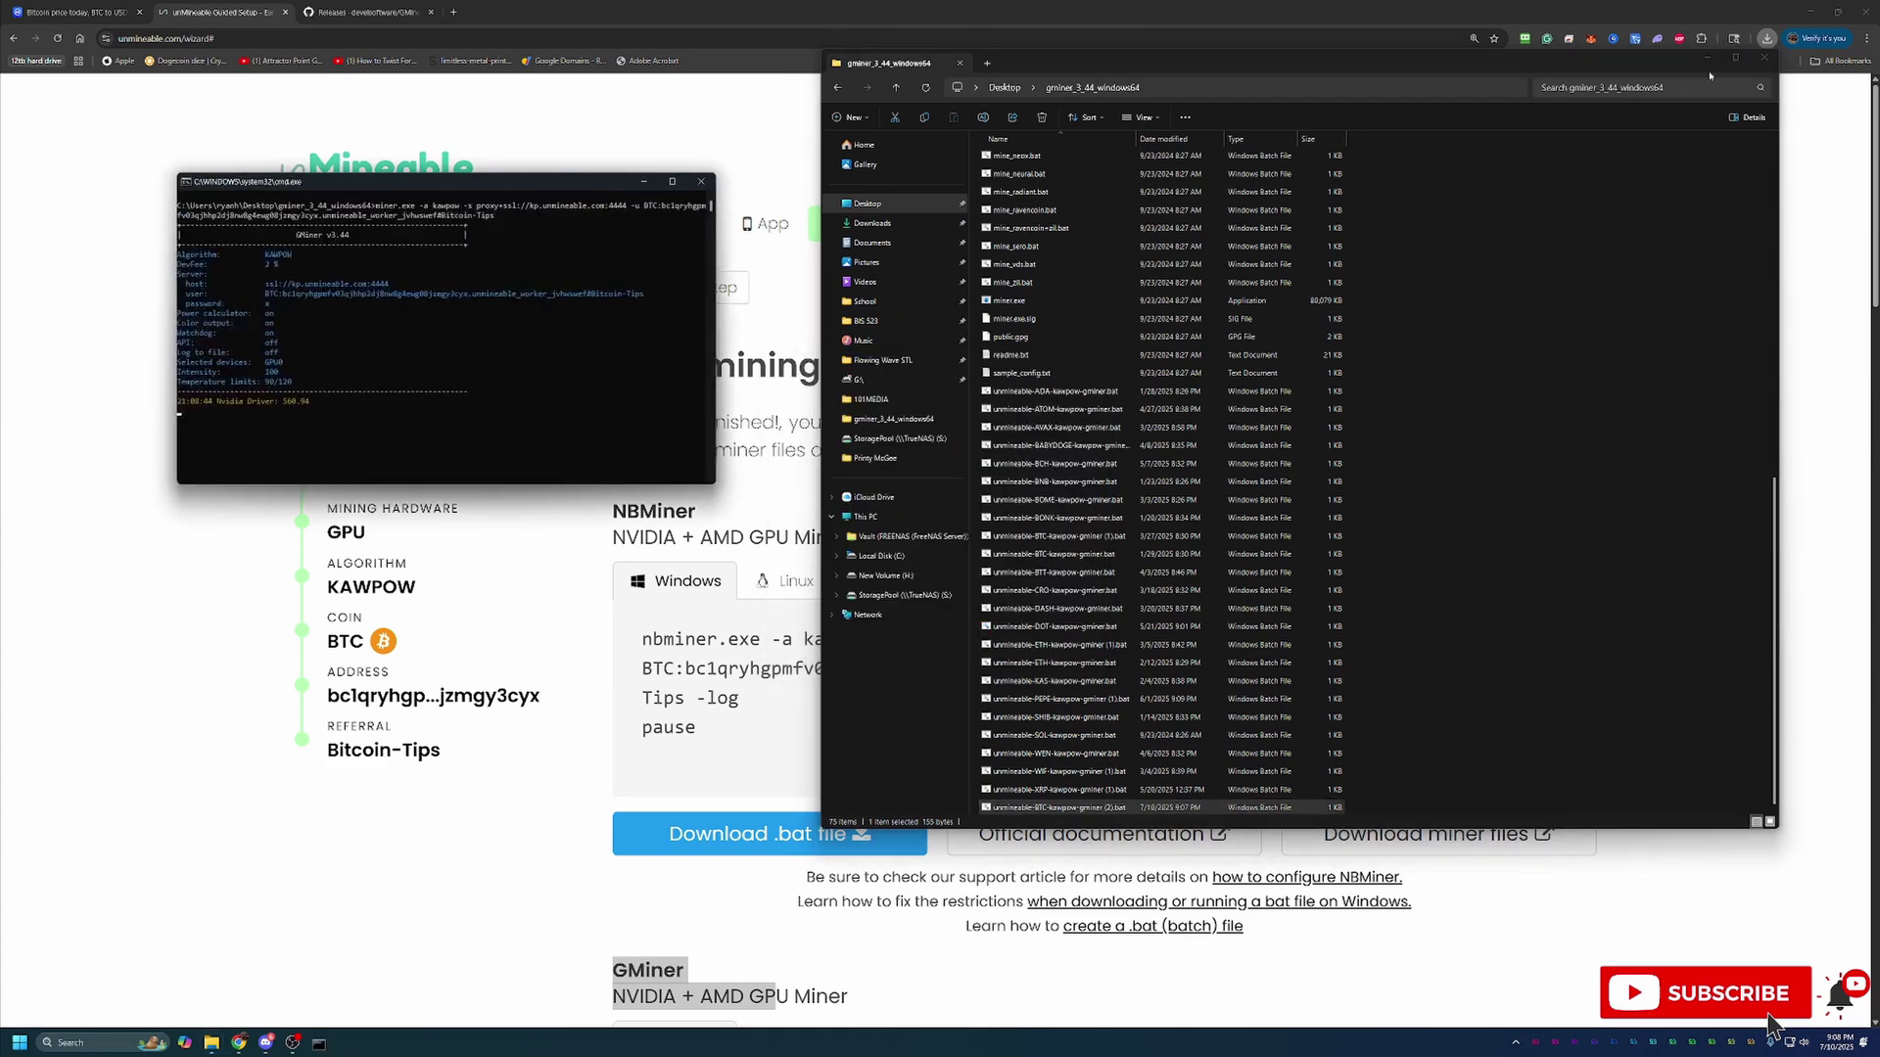
left_click(1706, 57)
left_click(1607, 304)
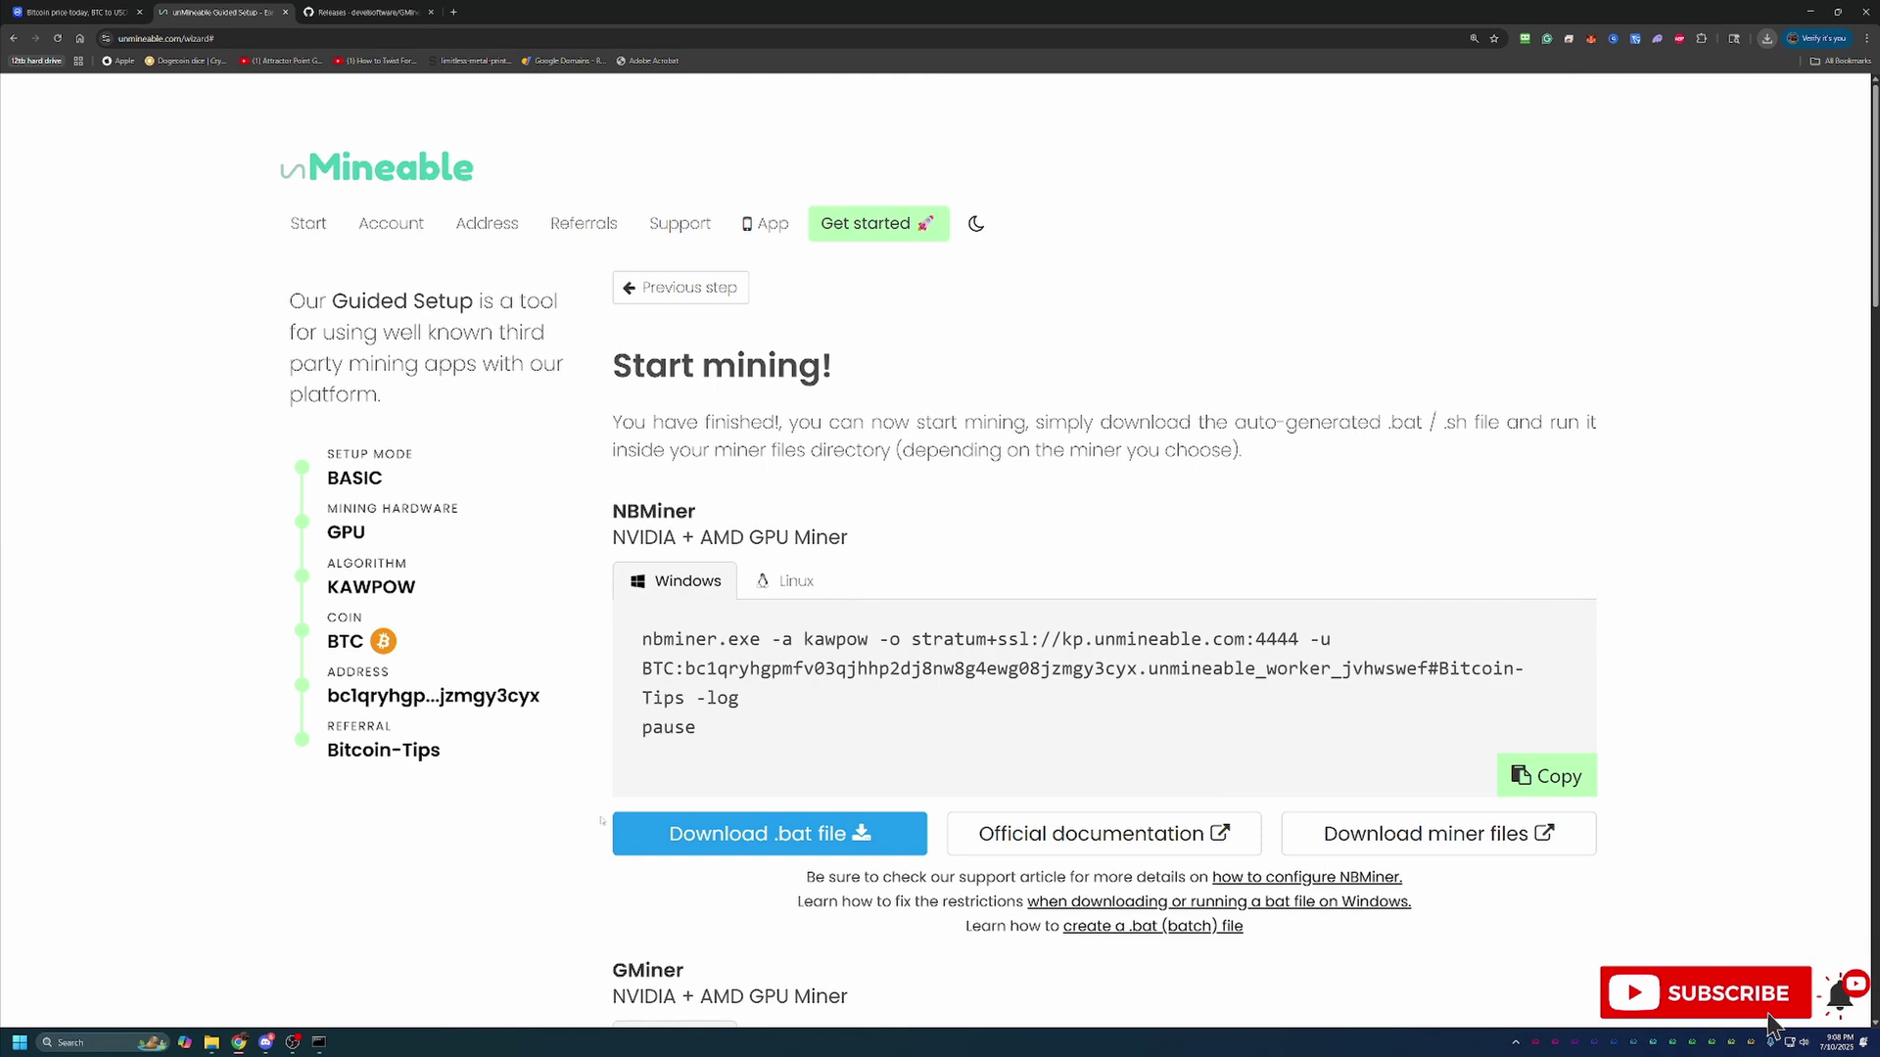
left_click(319, 1043)
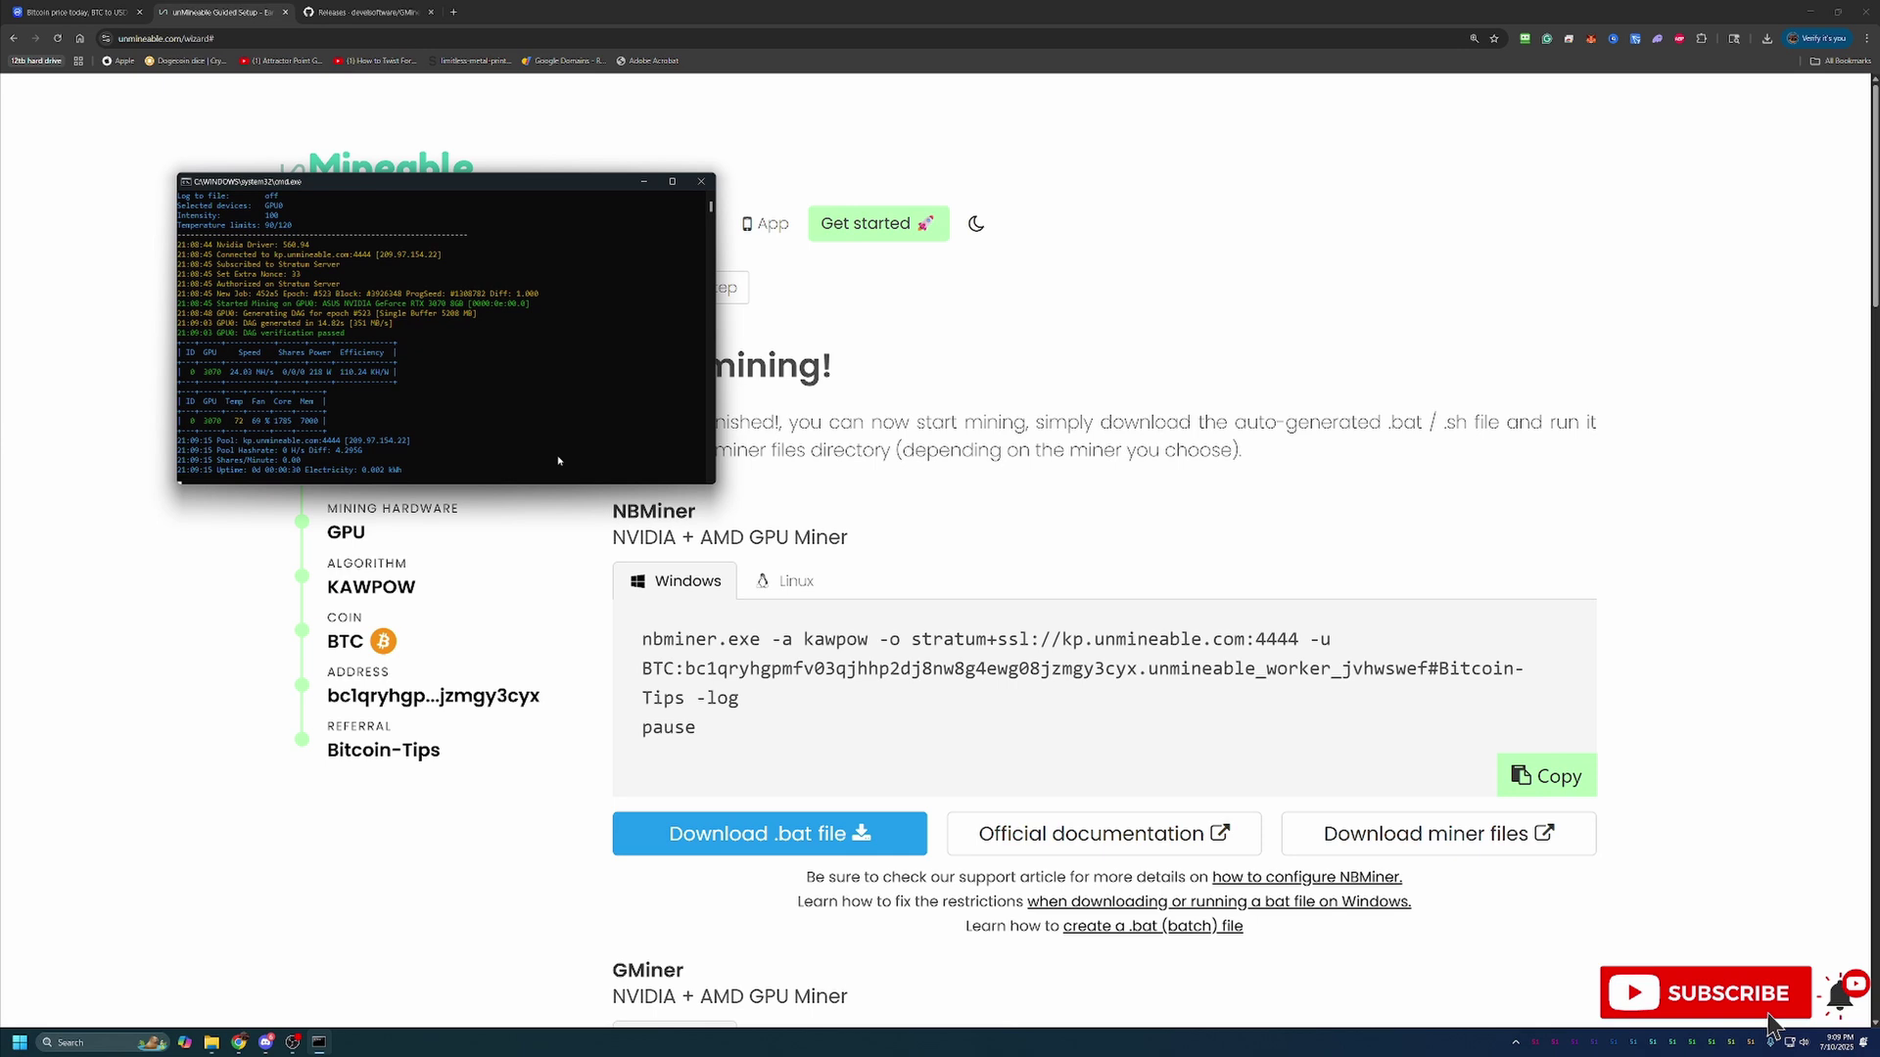
left_click_drag(598, 174, 1428, 315)
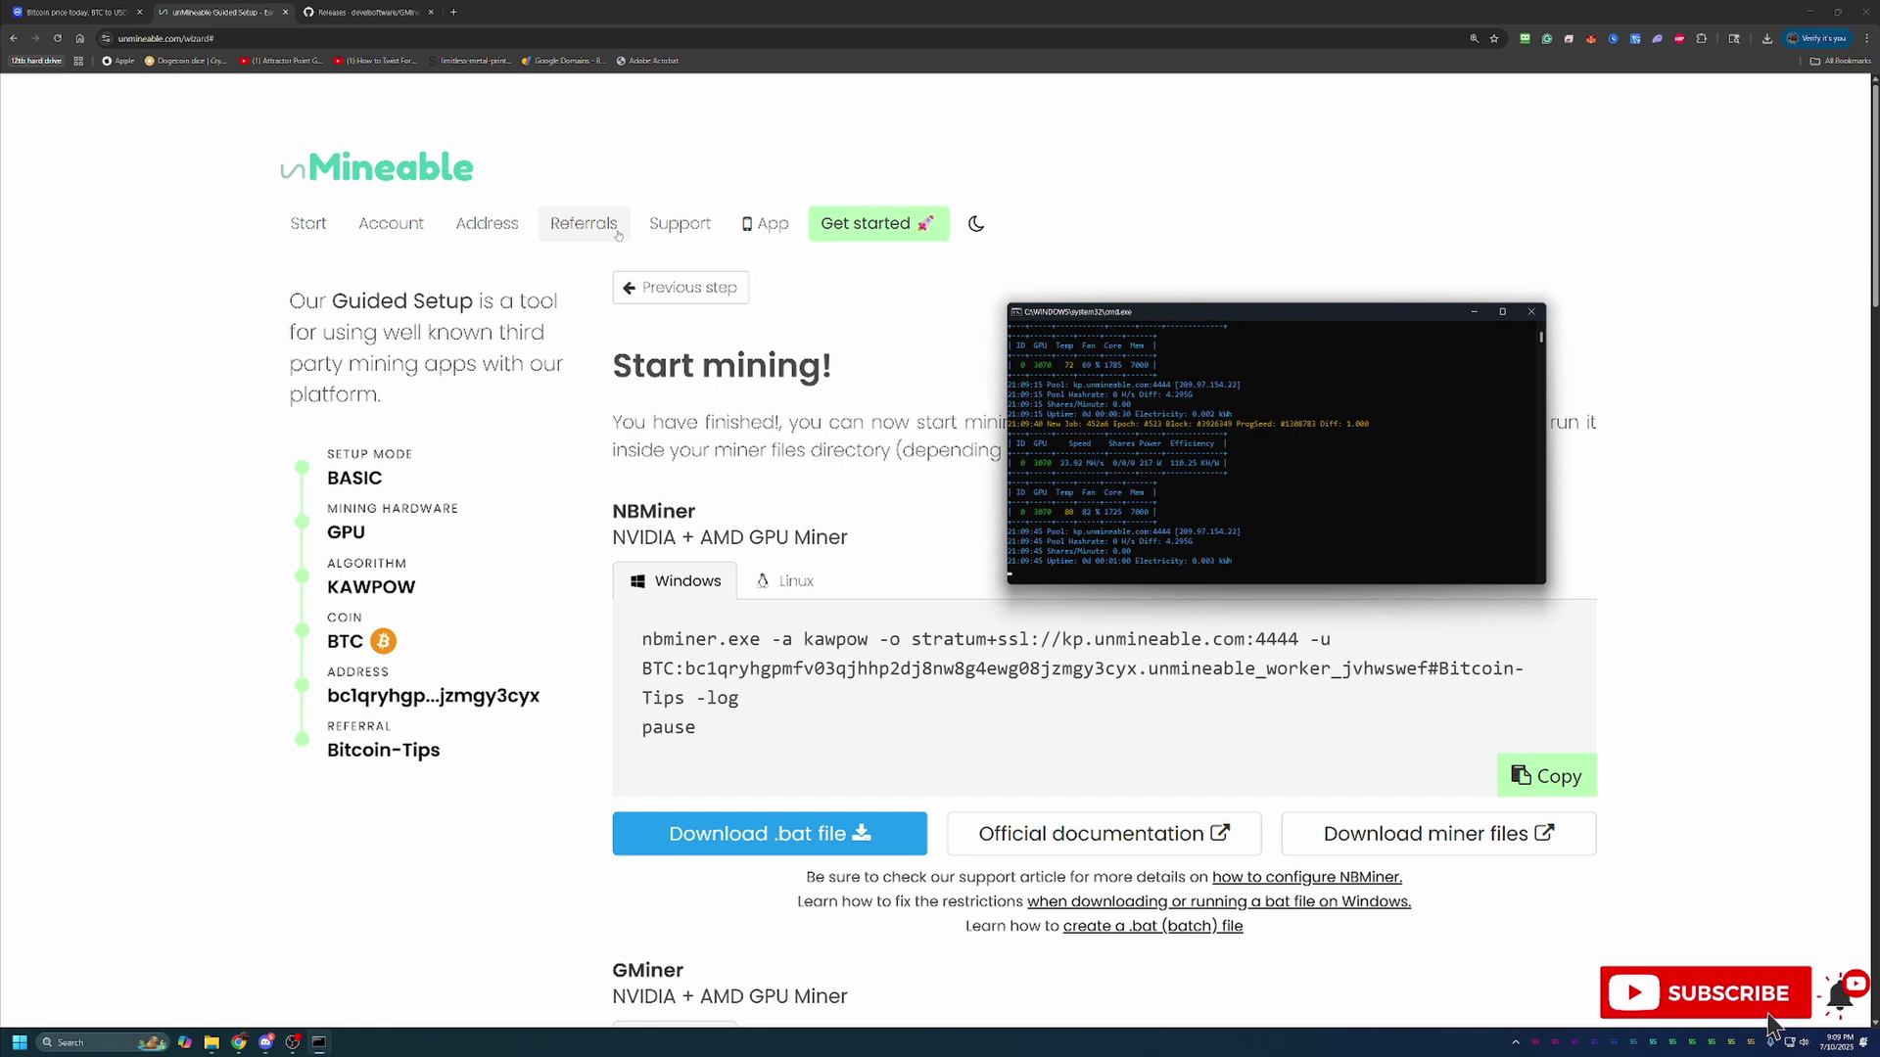
Close the GMiner cmd.exe window to stop mining
left_click(1531, 314)
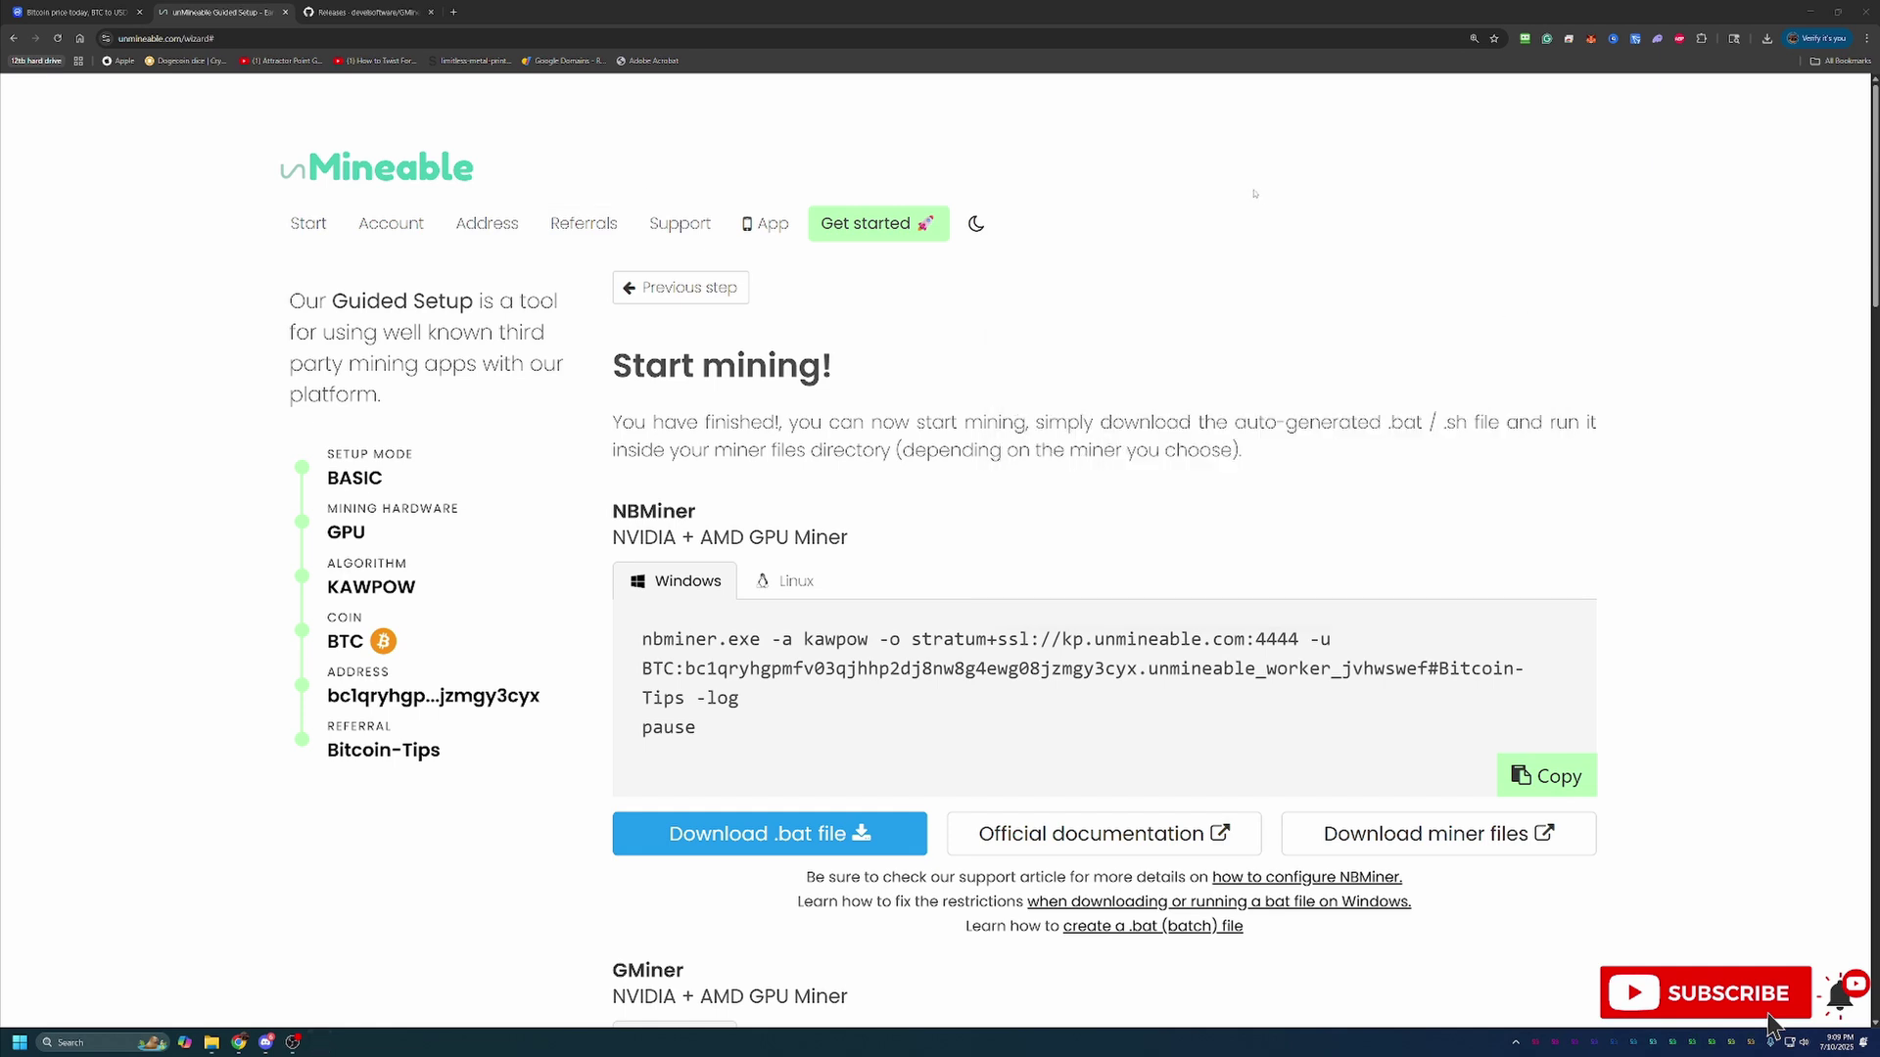